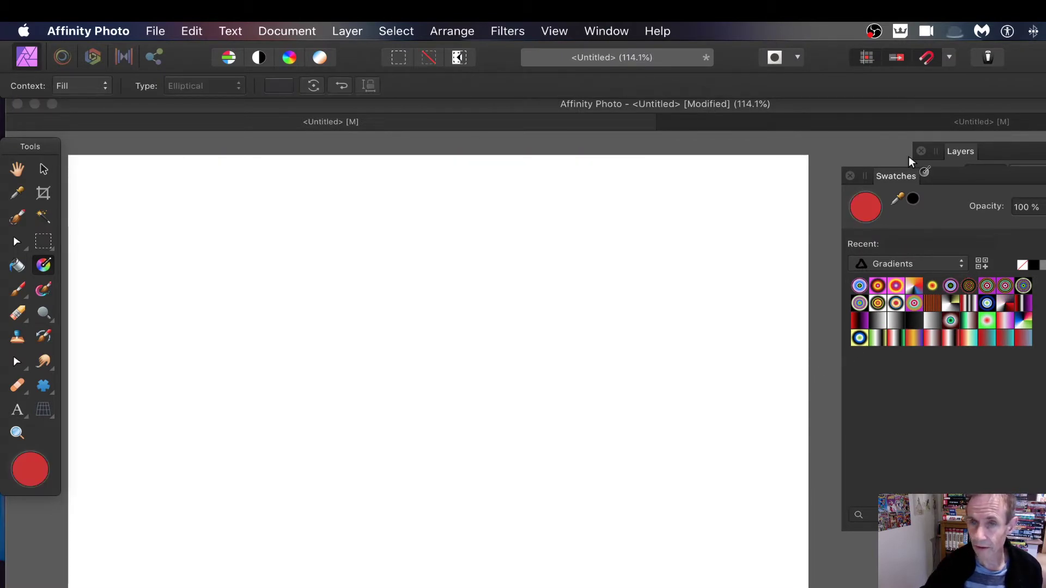
Expand the shape tool group in the Tools panel to show all shape tools.
left_click(43, 388)
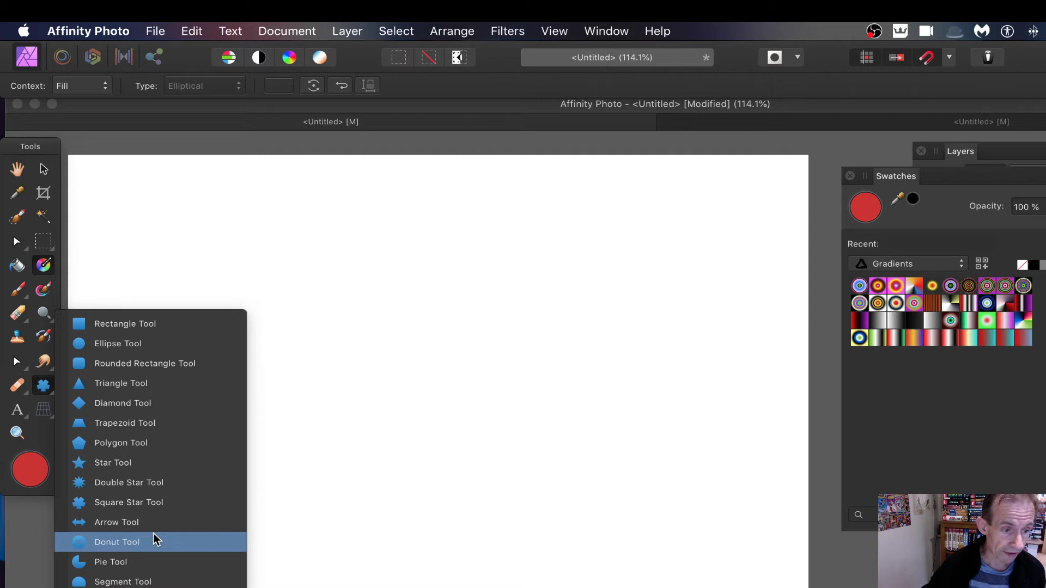
Draw a large red Square Star across the page with 6 sides and check its fill colour.
left_click(153, 503)
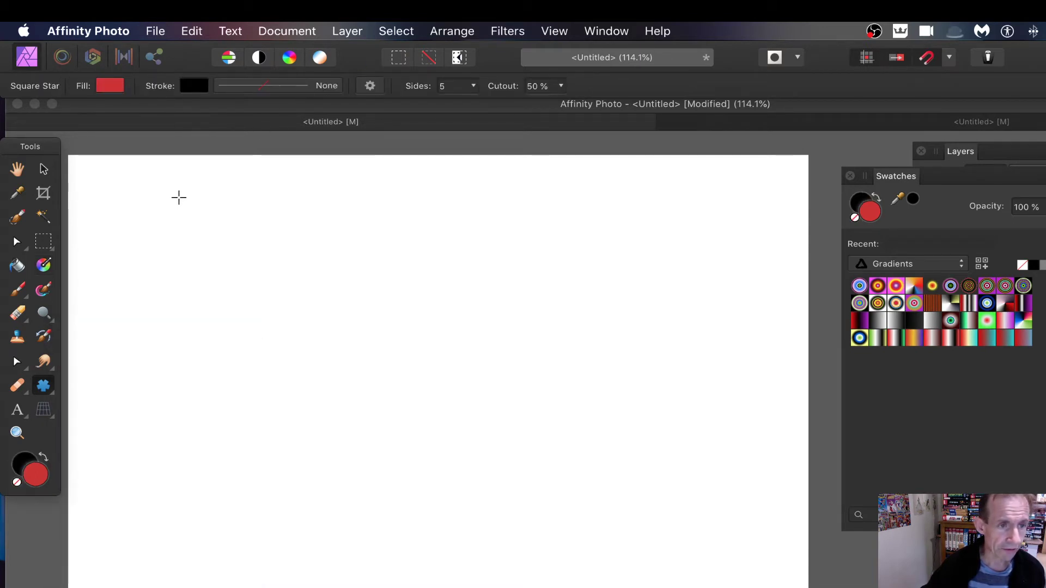
left_click_drag(179, 197, 626, 587)
left_click(474, 87)
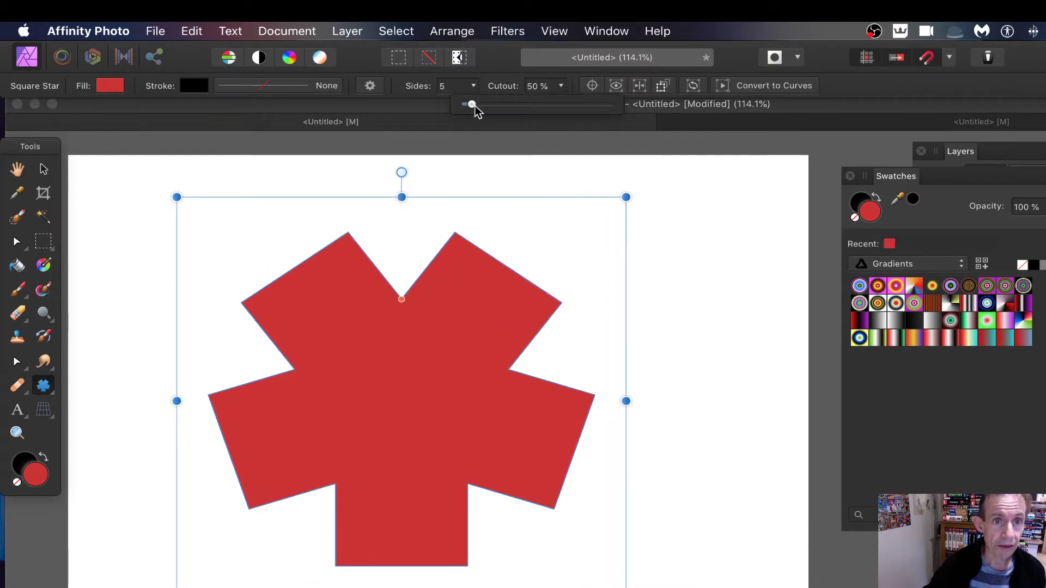
mouse_move(474, 107)
left_mouse_down()
mouse_move(490, 107)
mouse_move(473, 107)
left_mouse_up()
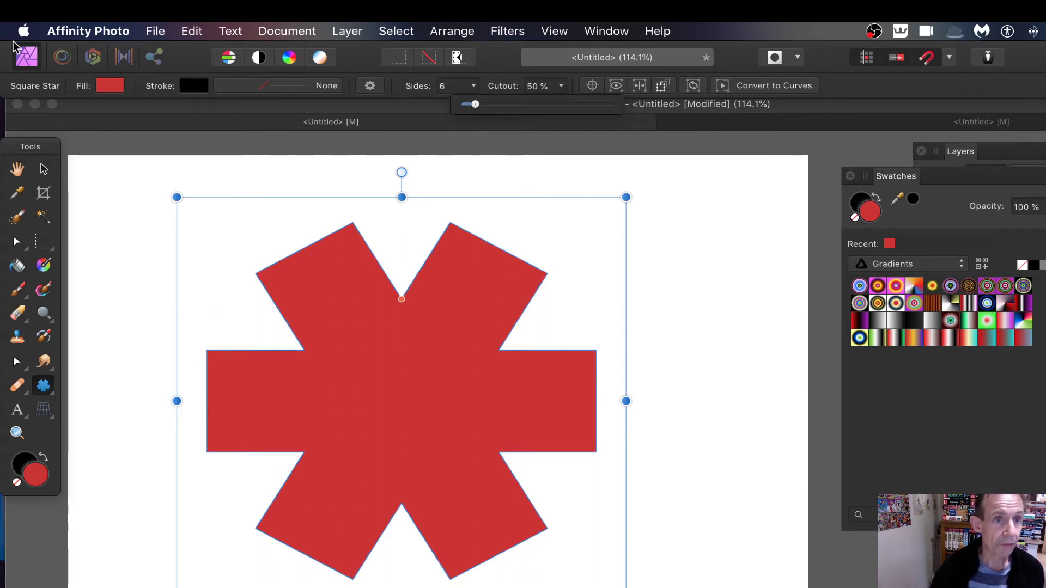
left_click(98, 86)
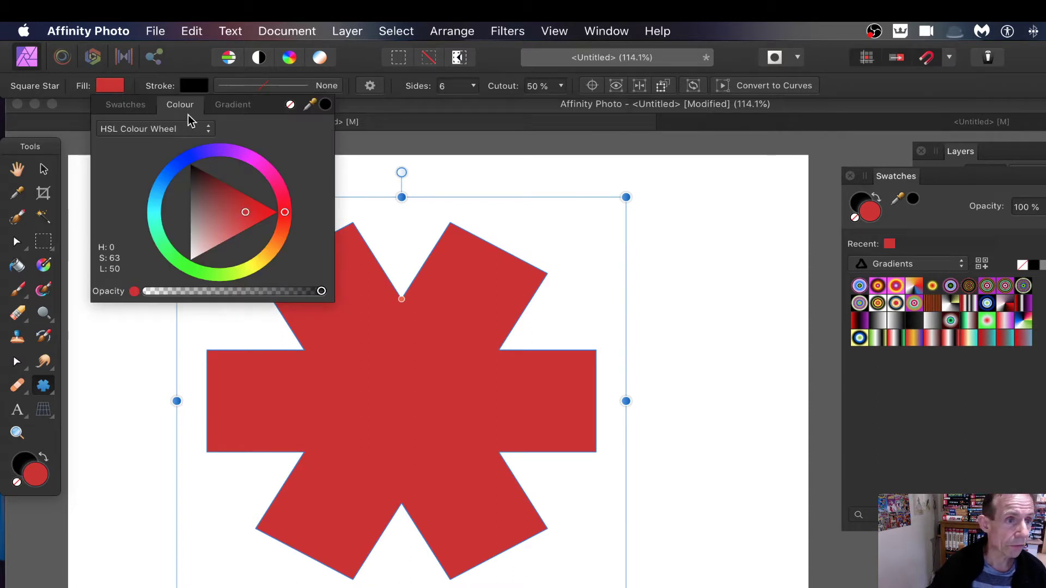
left_click(188, 68)
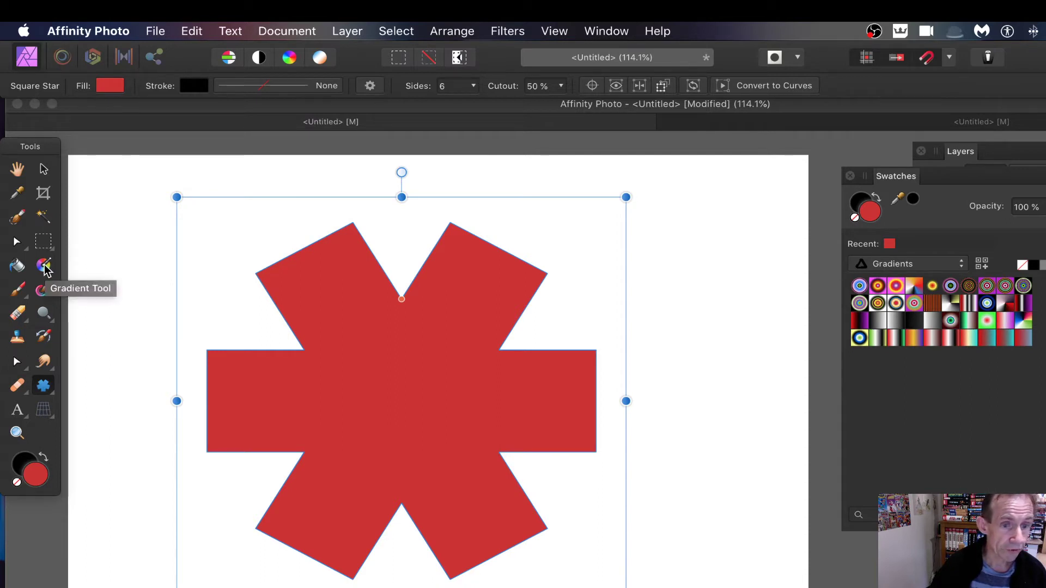
Shade the star with a linear gradient from lighter red at upper left to darker red at lower right, then open the fill Type list.
left_click(43, 266)
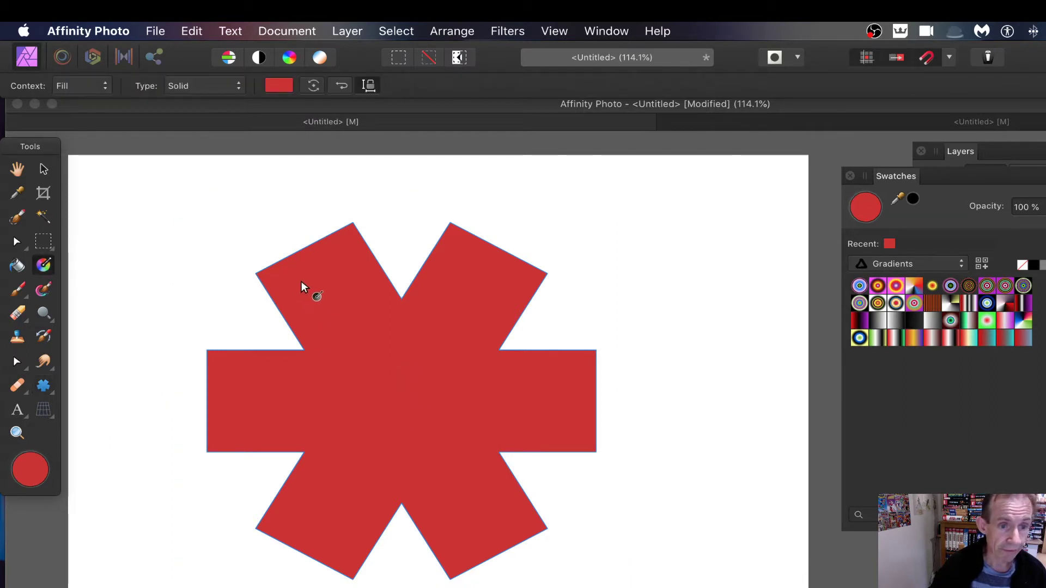
left_click_drag(300, 281, 511, 423)
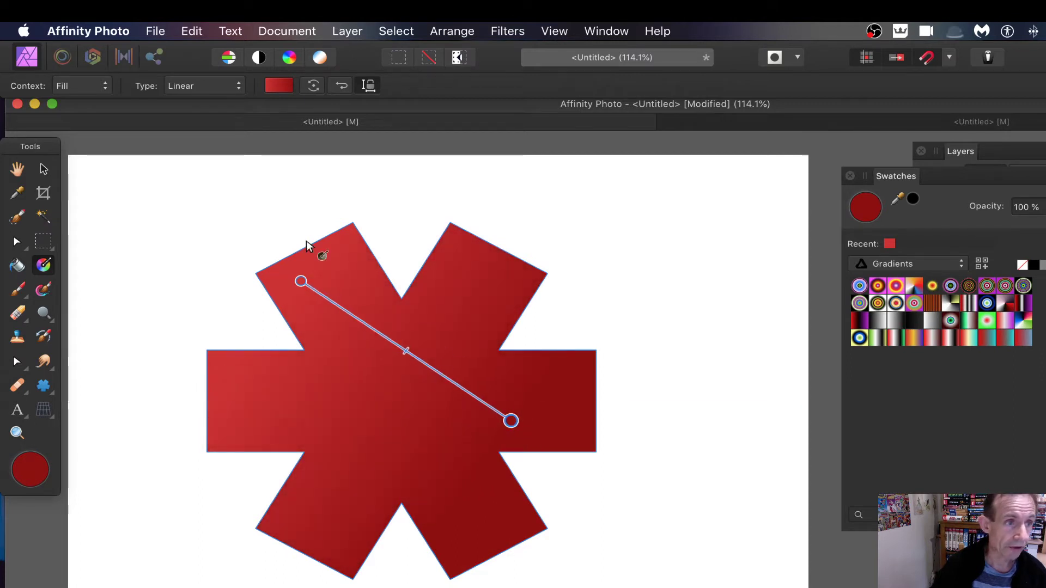
left_click(78, 87)
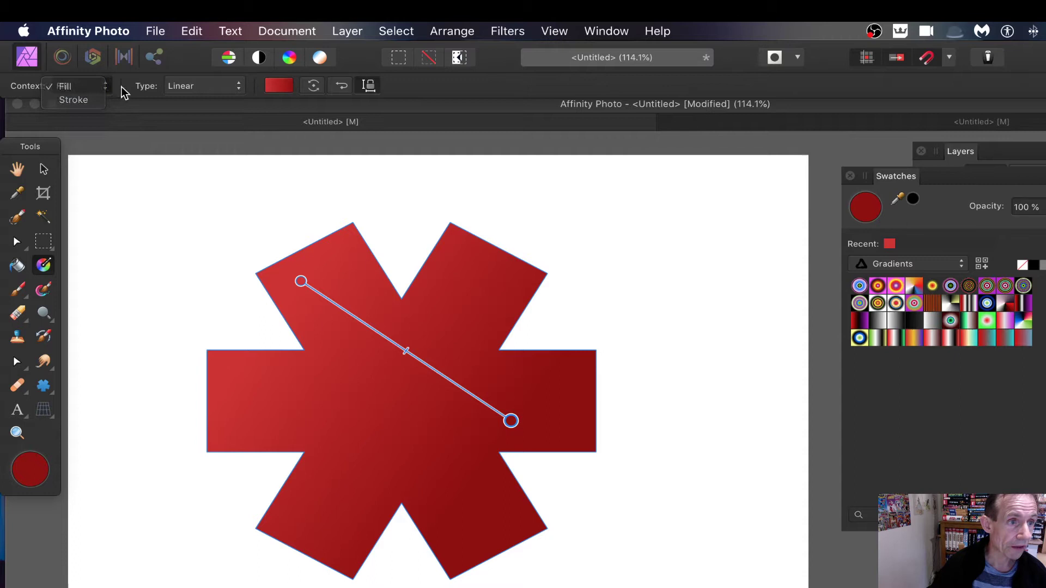
left_click(203, 88)
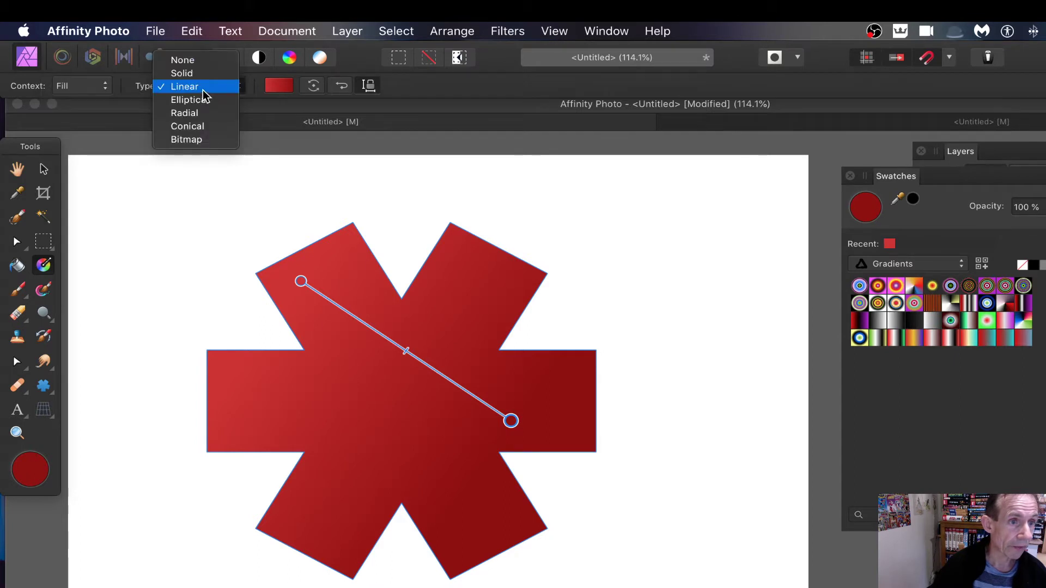
Switch the star's fill to Bitmap using the Bridge lockmeadow photo.
left_click(203, 139)
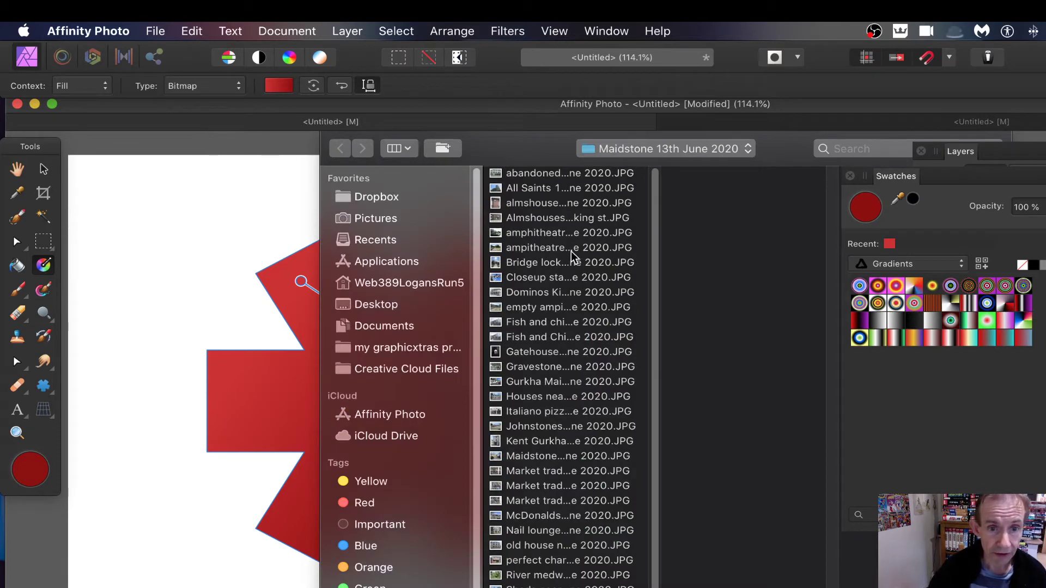
left_click(571, 249)
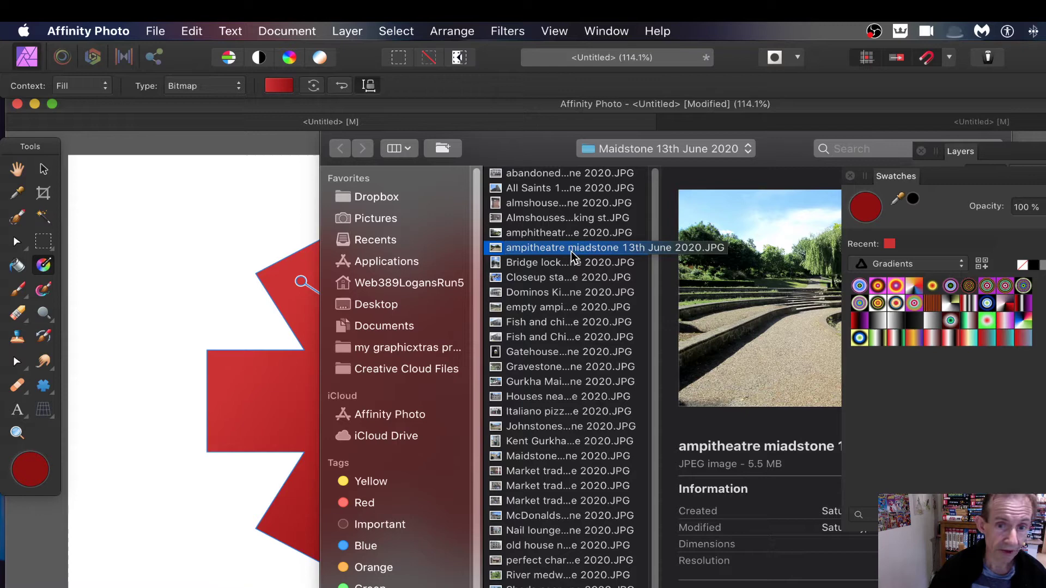
left_click(548, 264)
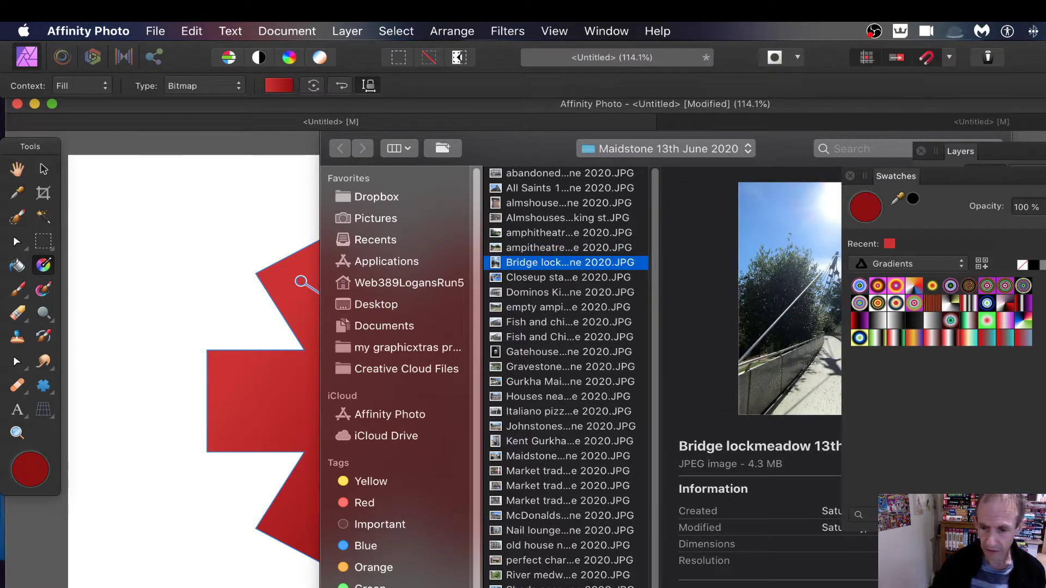
key("Return")
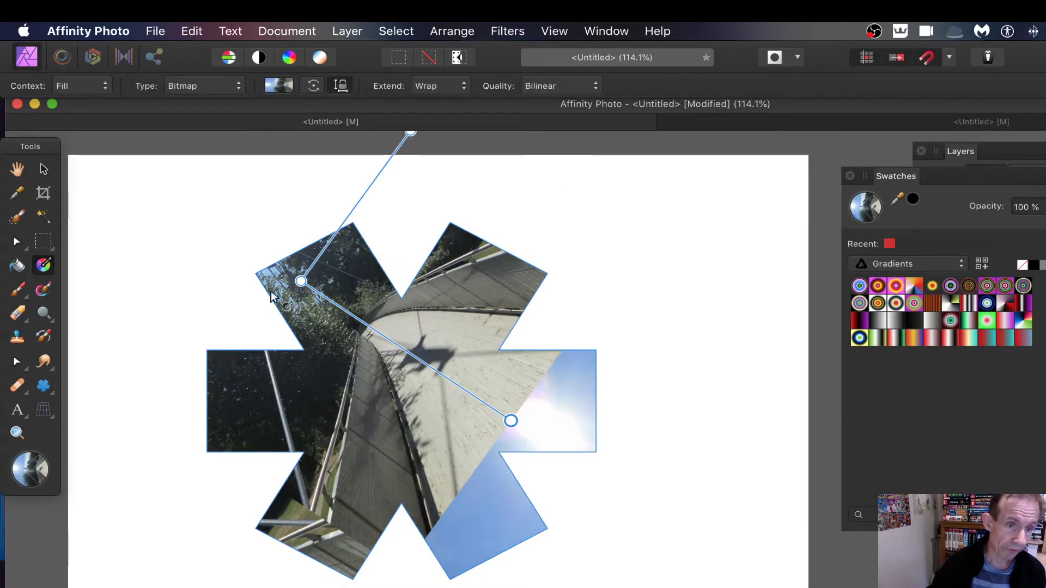
Set the bitmap fill's Extend to Mirror and drag its handles into a kaleidoscope-like pattern.
left_click_drag(510, 422, 406, 394)
left_click(428, 87)
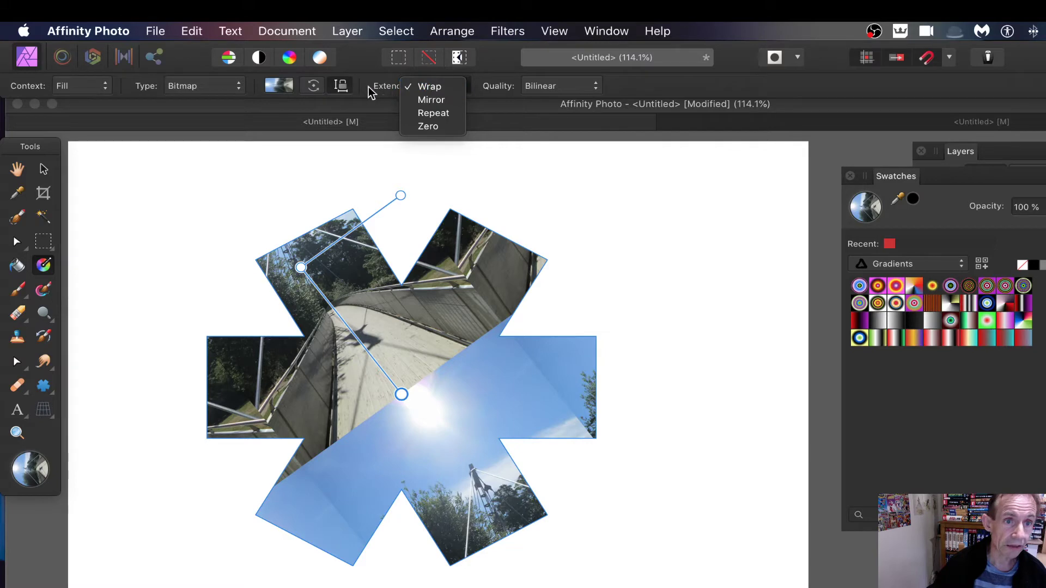
left_click(438, 100)
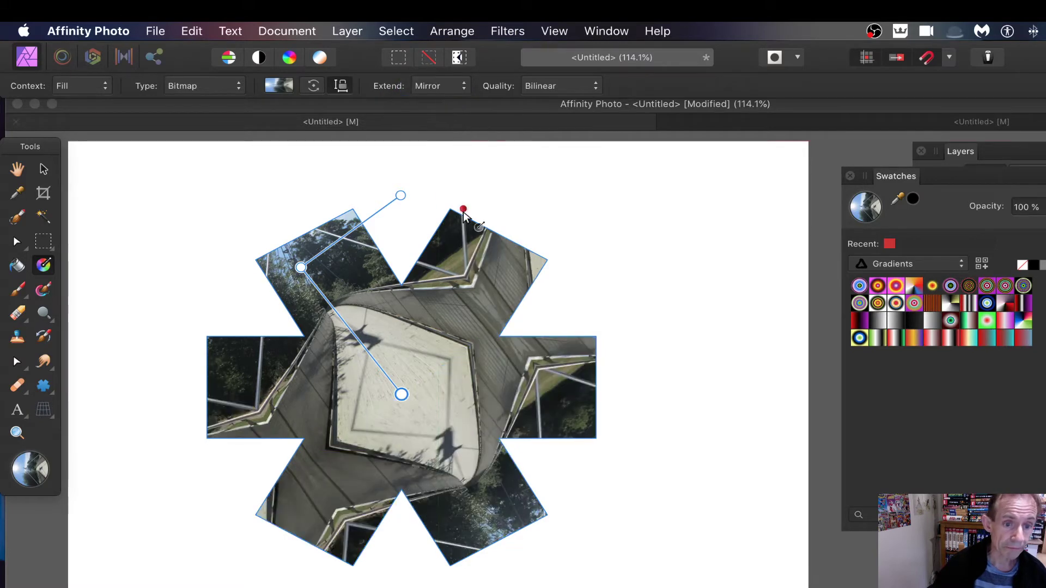
left_click_drag(402, 394, 378, 373)
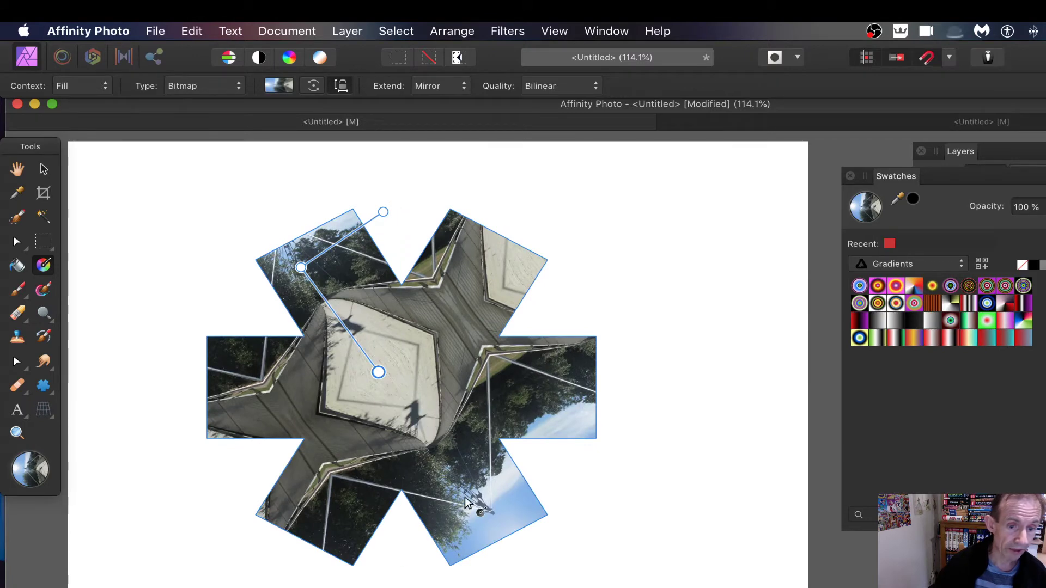
left_click_drag(378, 372, 338, 310)
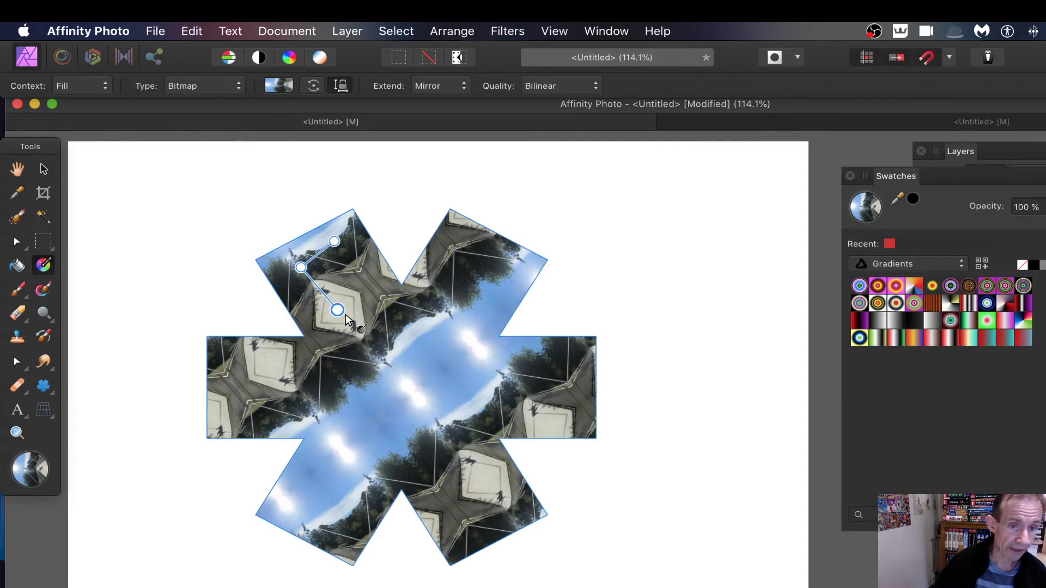
left_click_drag(337, 309, 371, 362)
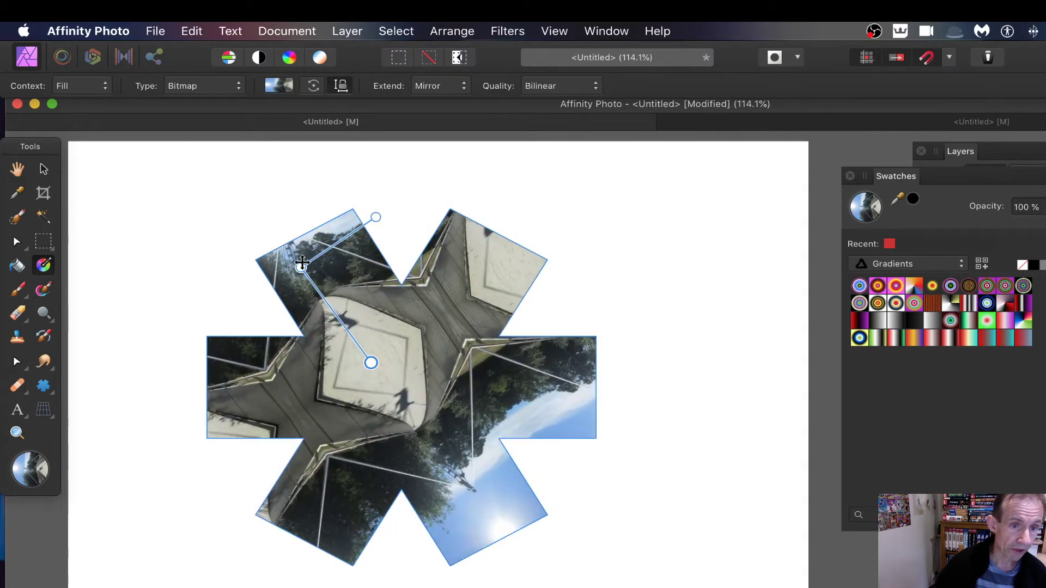
Unlock the fill aspect ratio and stretch the mirrored bridge fill non-uniformly across the star.
left_click(342, 87)
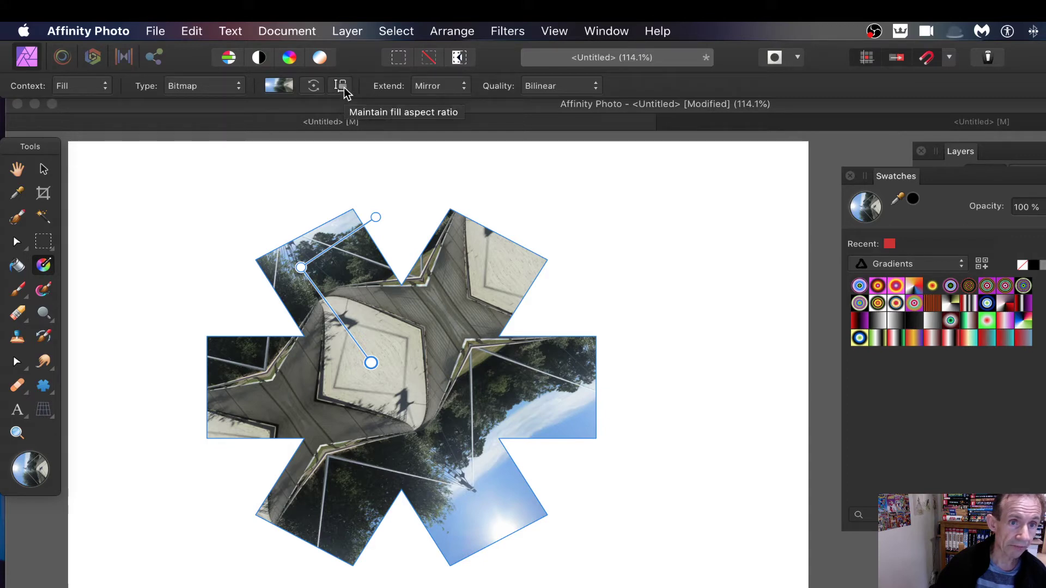
left_click_drag(376, 217, 401, 199)
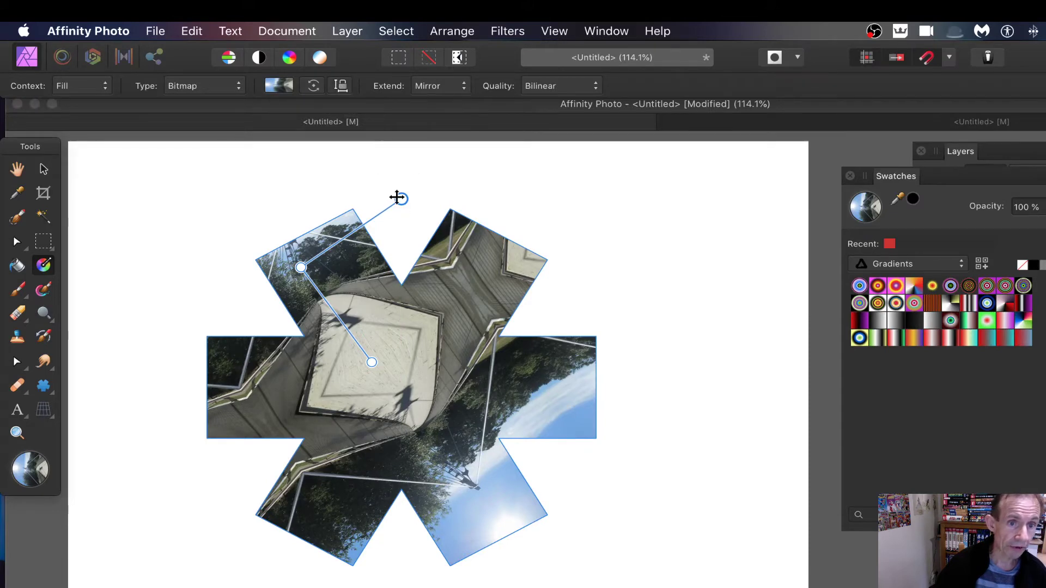
left_click_drag(401, 199, 306, 258)
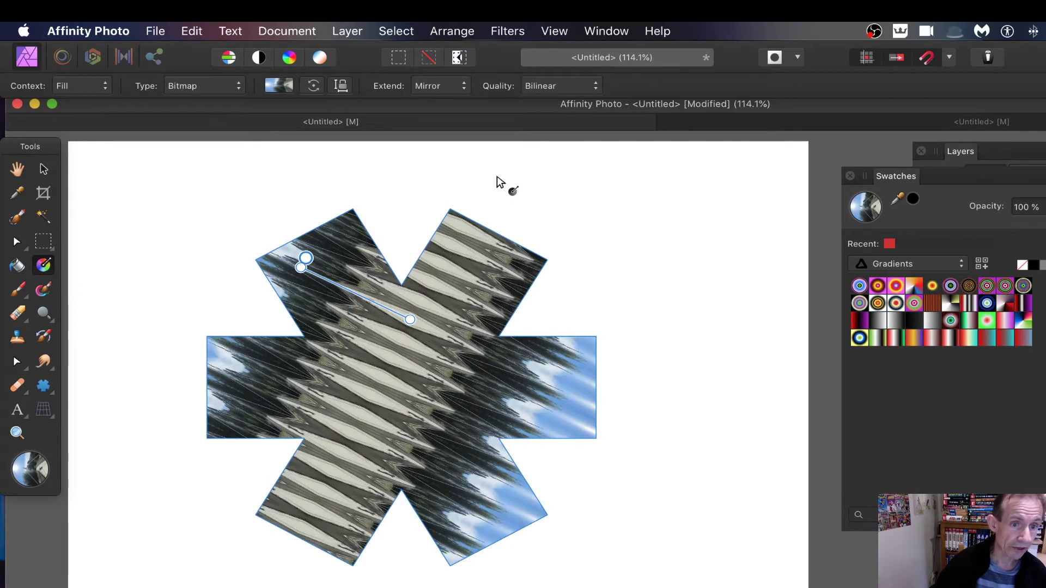
left_click_drag(304, 256, 418, 241)
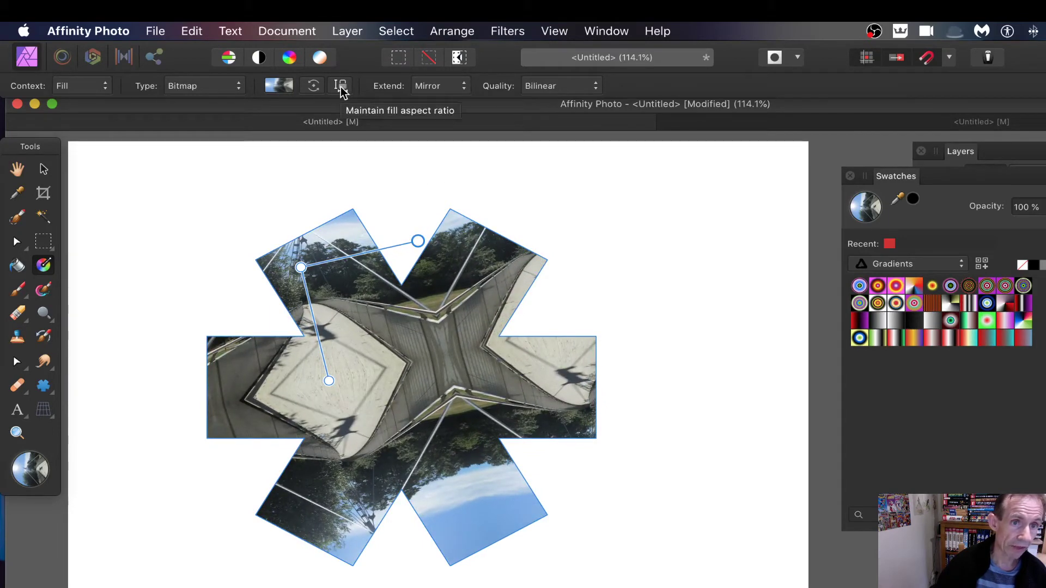
Re-lock the fill aspect ratio, set Extend to Mirror, and move the fill so the walkway recedes toward the pylon.
left_click(342, 86)
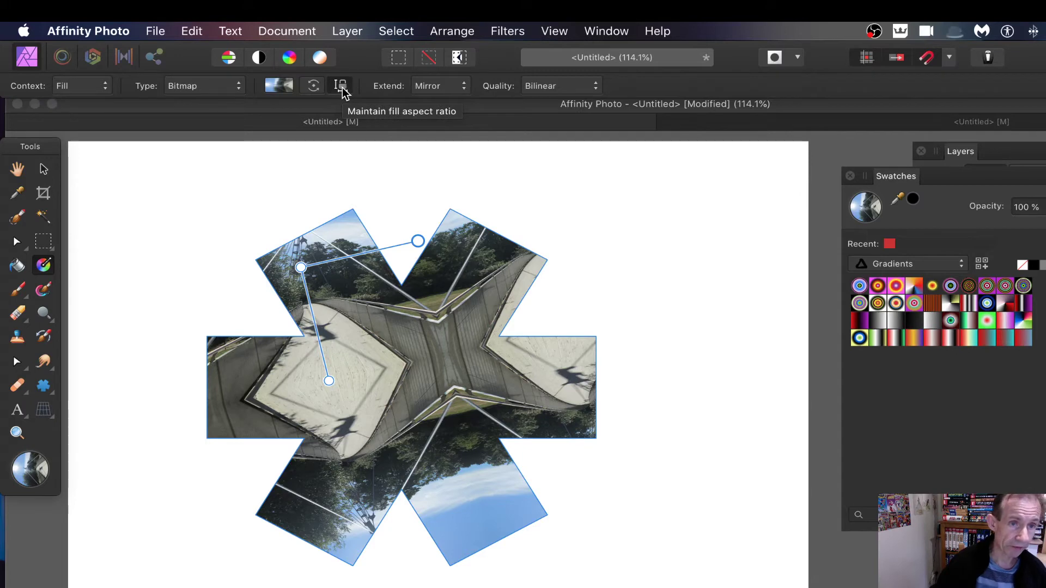
left_click(453, 85)
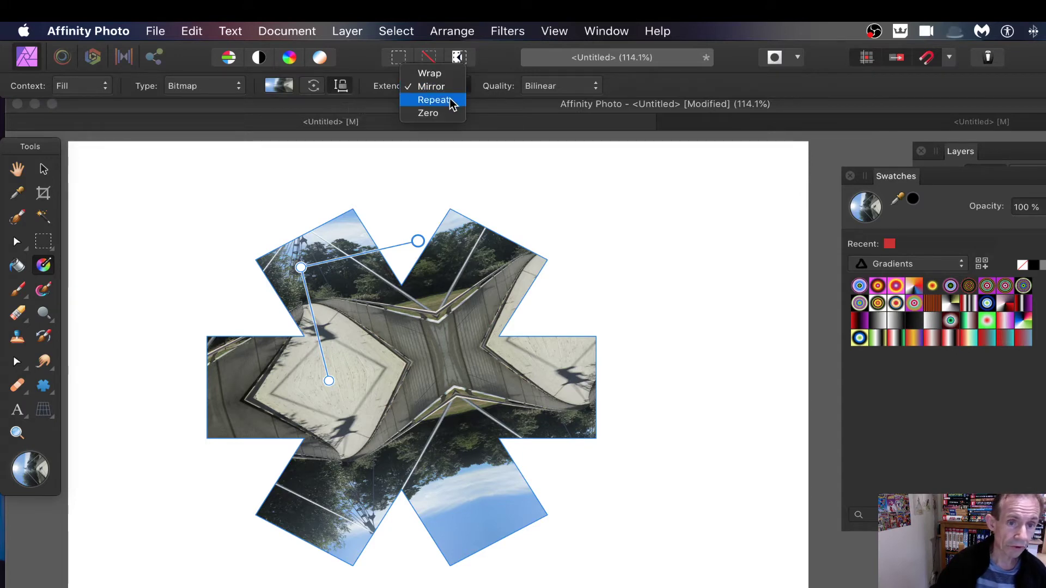
left_click(449, 100)
left_click(452, 85)
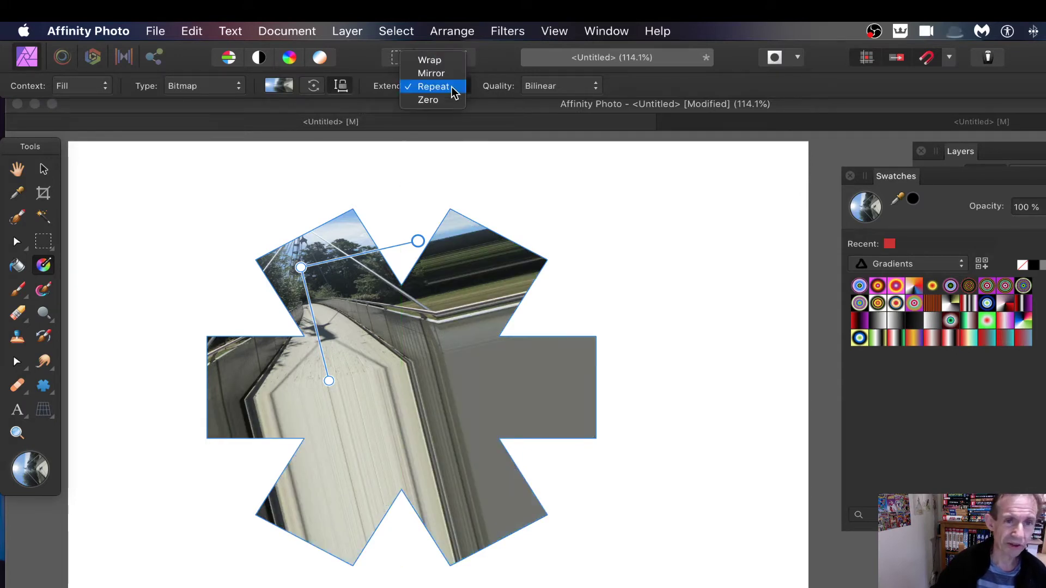
left_click(450, 99)
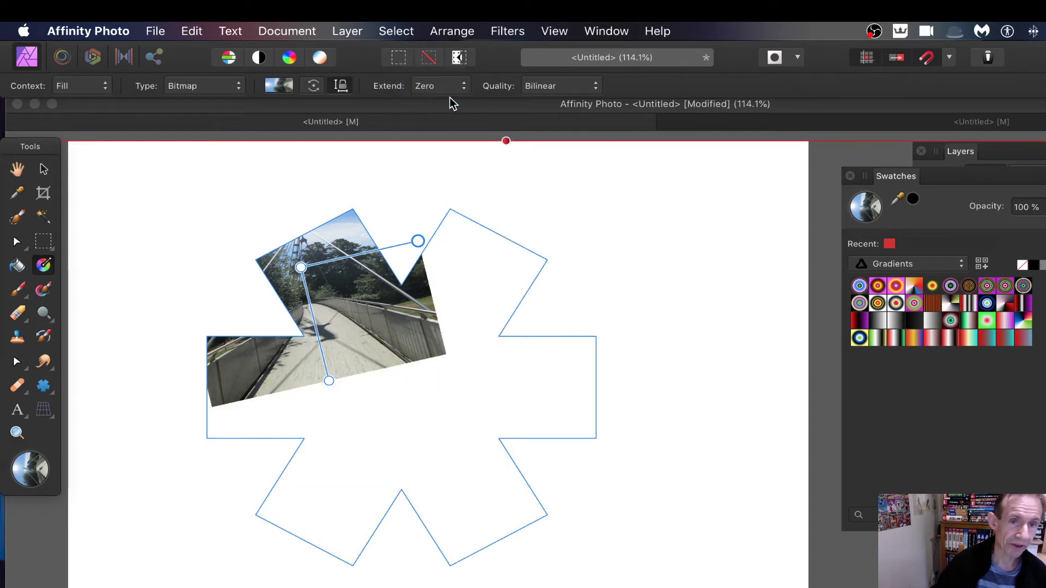
left_click(449, 89)
left_click(440, 51)
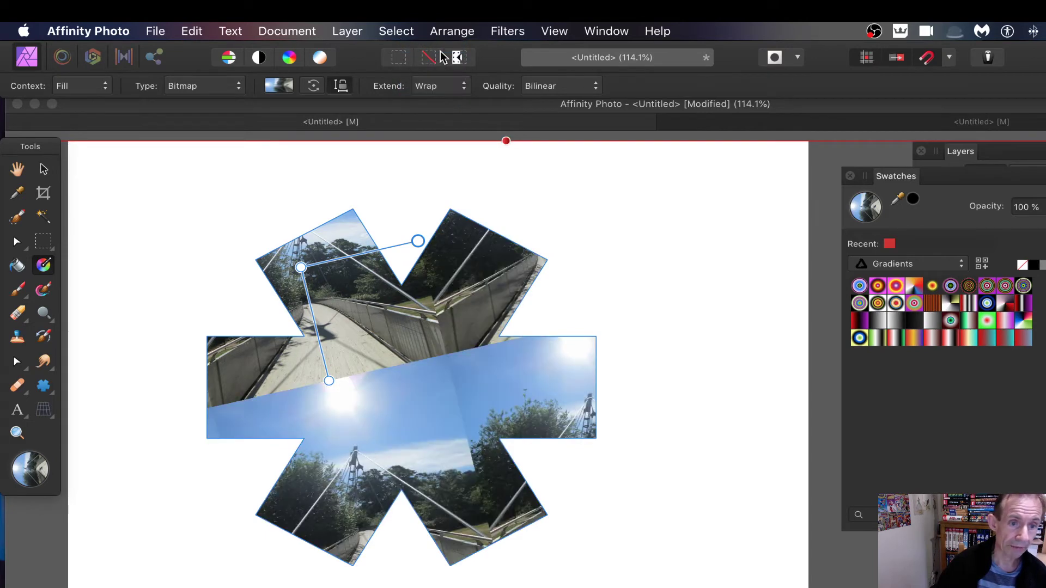
left_click(436, 86)
left_click(441, 102)
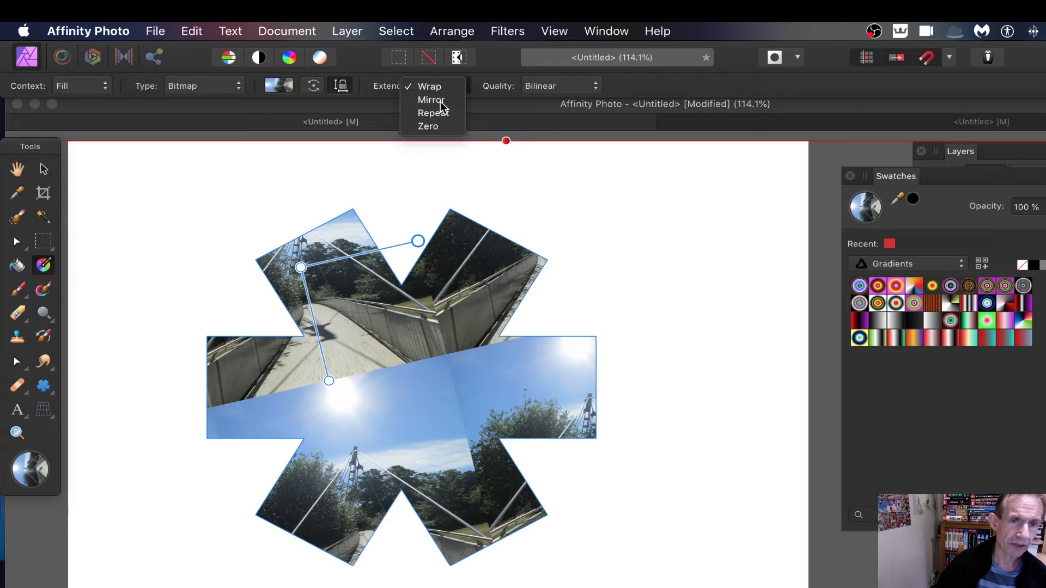
left_click_drag(417, 238, 541, 193)
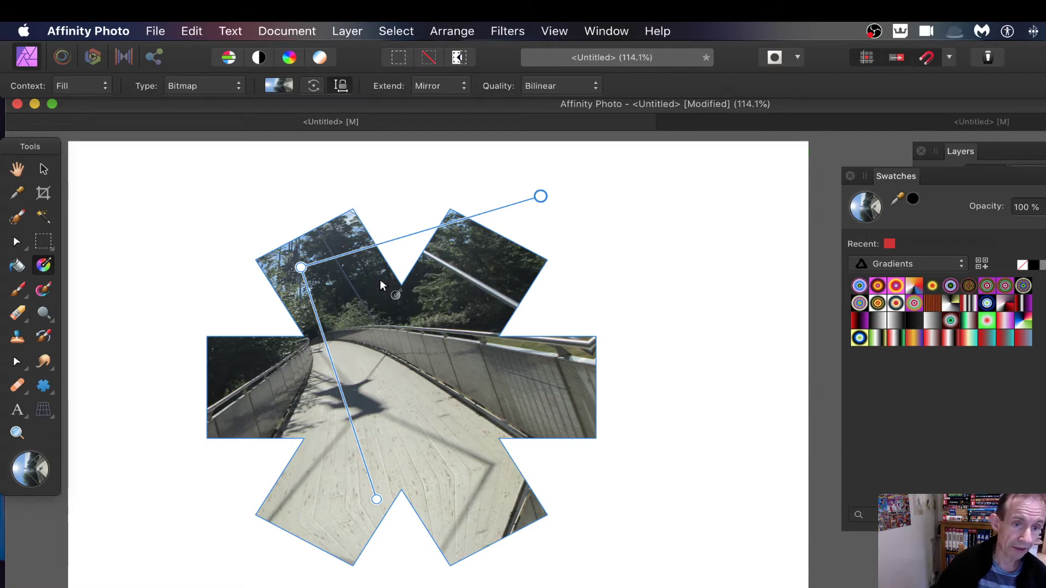
left_click_drag(301, 267, 336, 321)
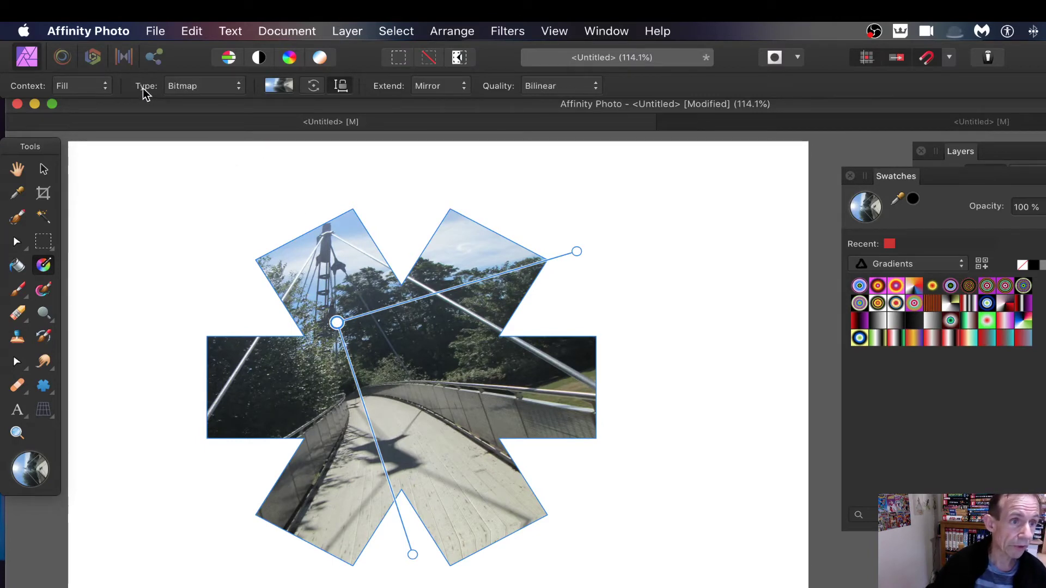
Swap the star's bitmap fill to the amphitheatre photo and rotate it so the manor house stands upright.
left_click(204, 87)
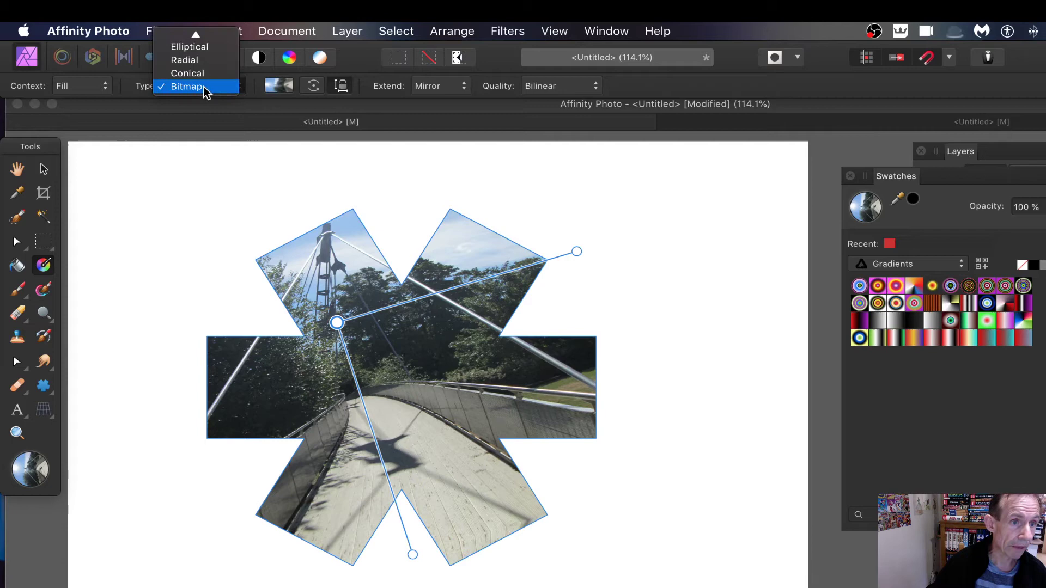
left_click(203, 87)
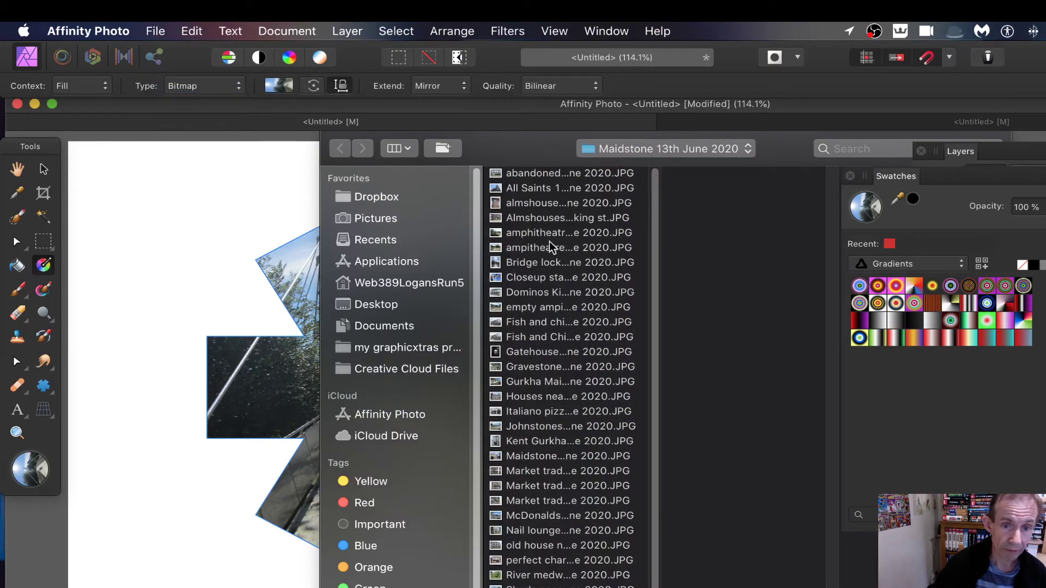
left_click(548, 233)
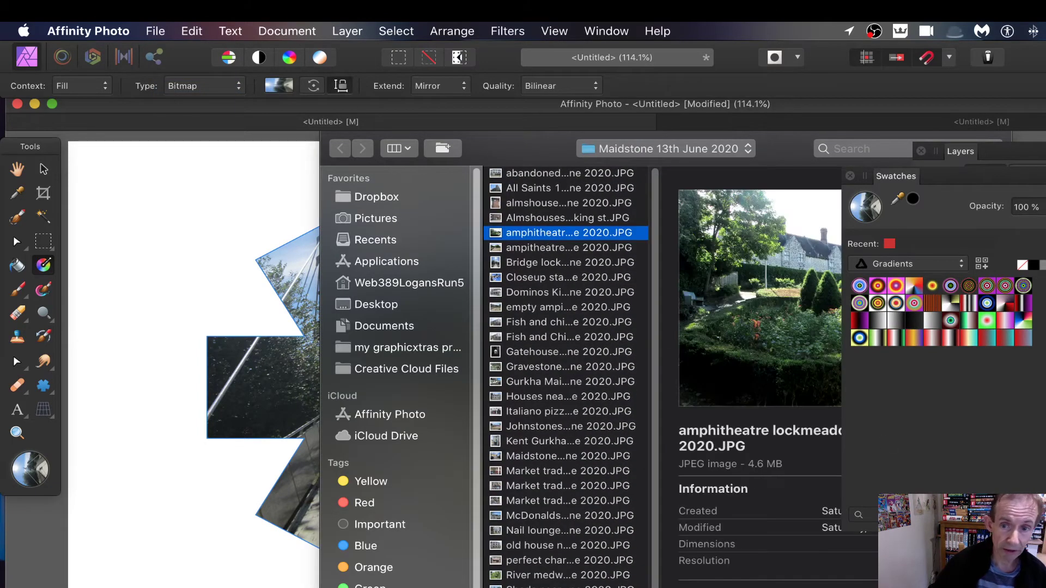
key("Return")
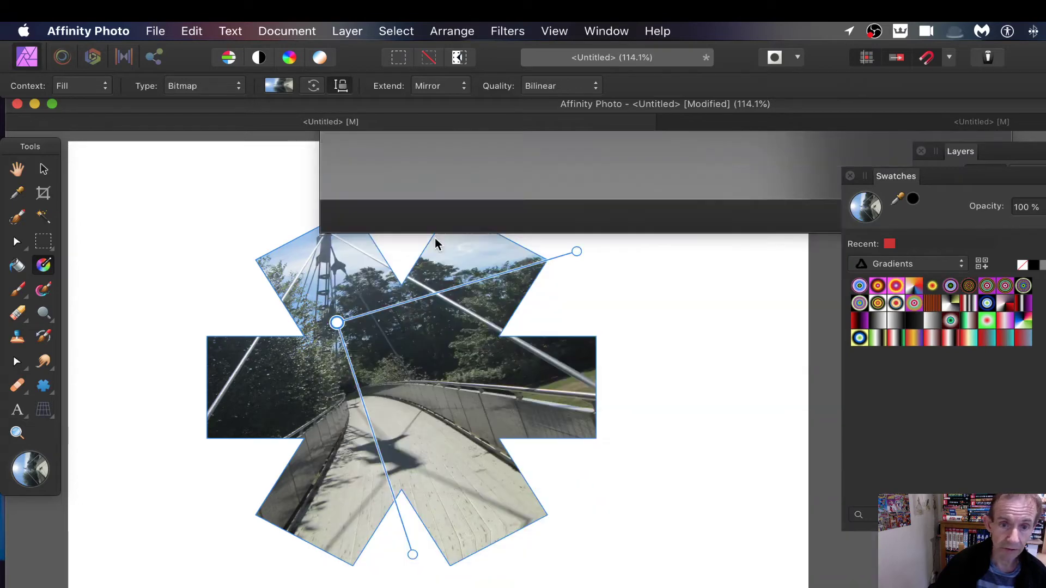
left_click_drag(344, 377, 749, 493)
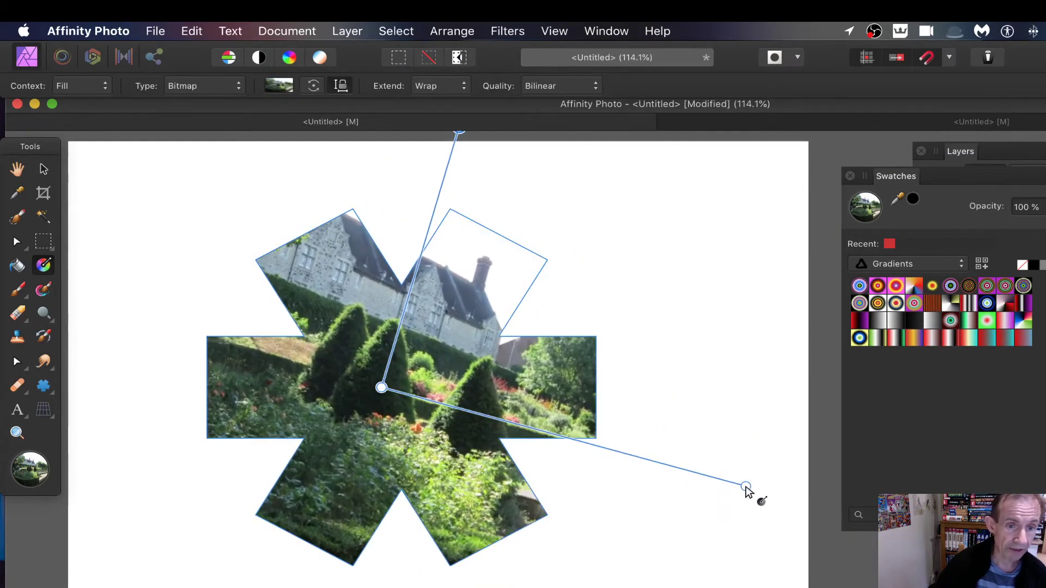
left_click_drag(380, 388, 451, 416)
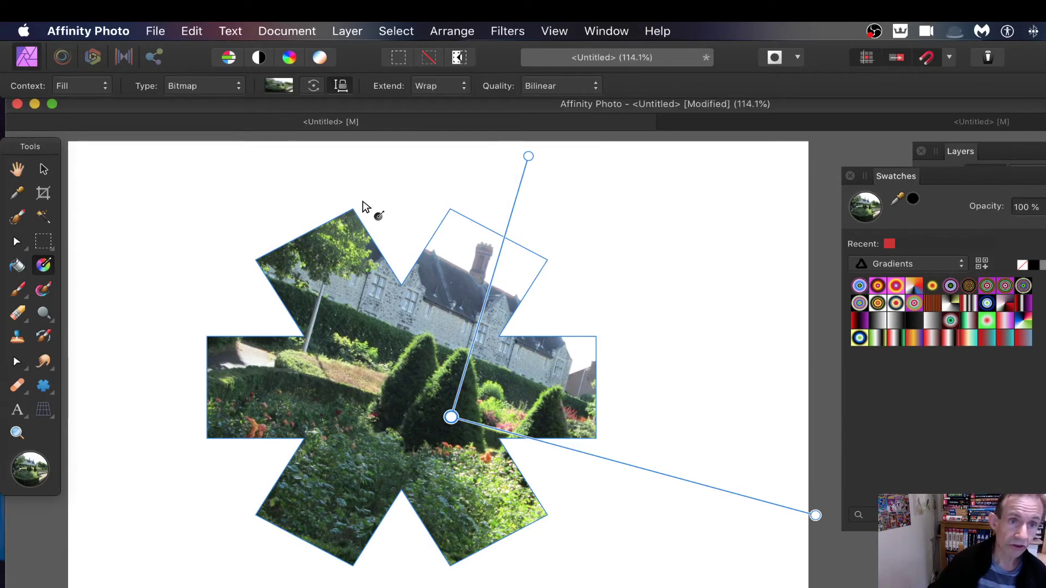
Add a Black & White adjustment layer with Red at 146% and Yellow at 161%.
left_click(347, 33)
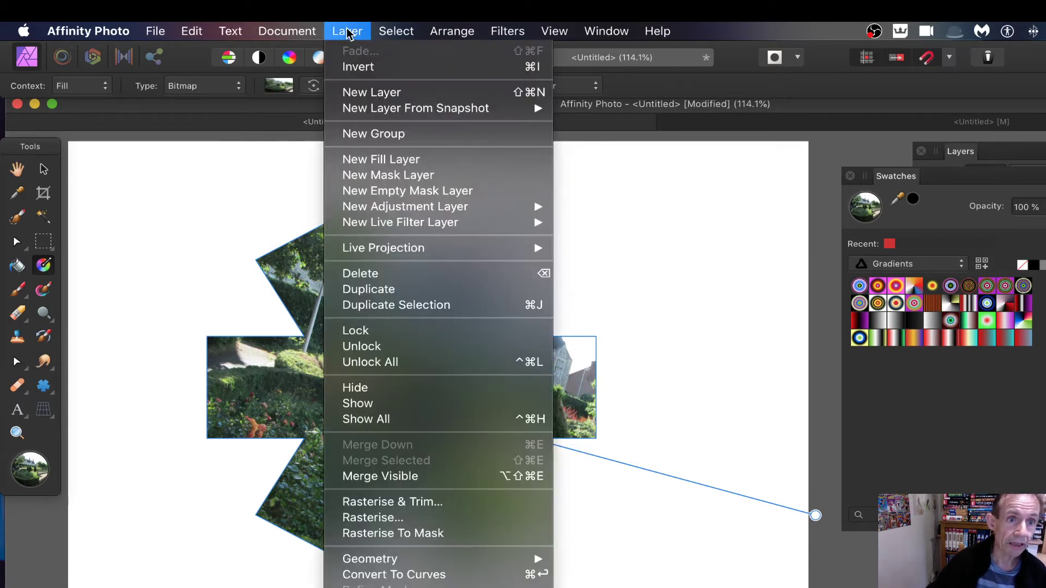
mouse_move(469, 207)
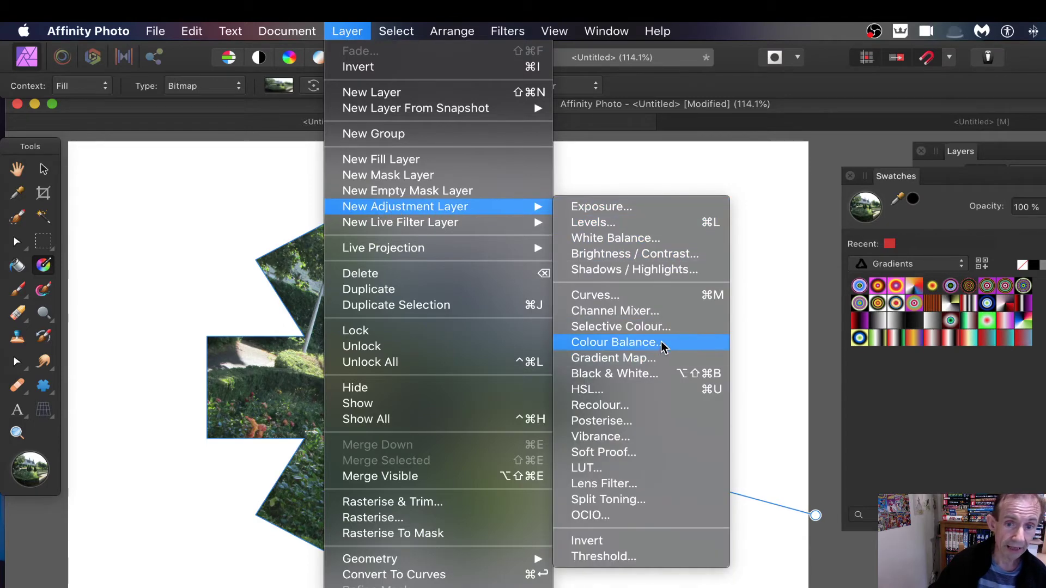
left_click(641, 396)
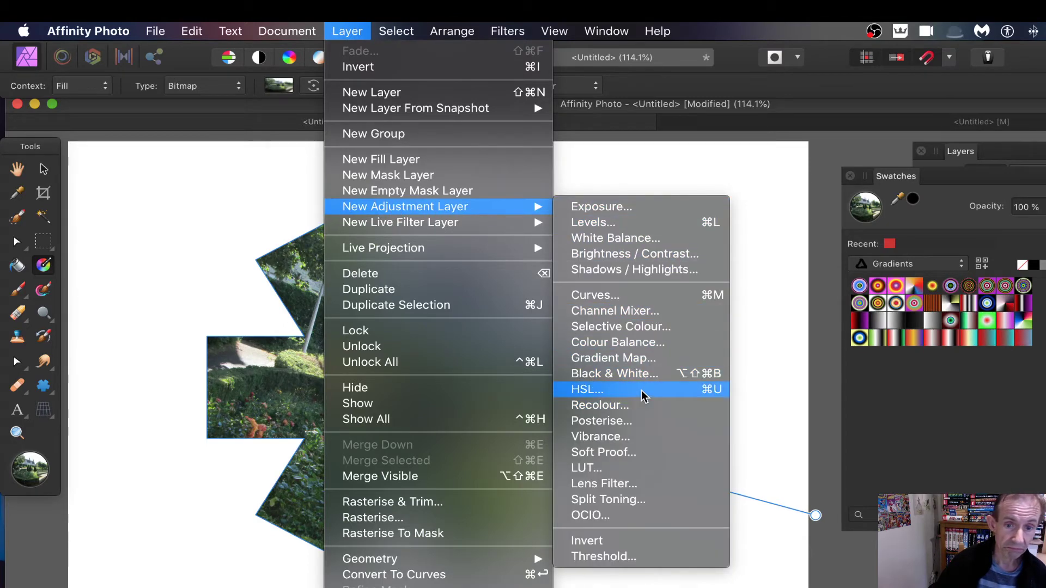
left_click(650, 373)
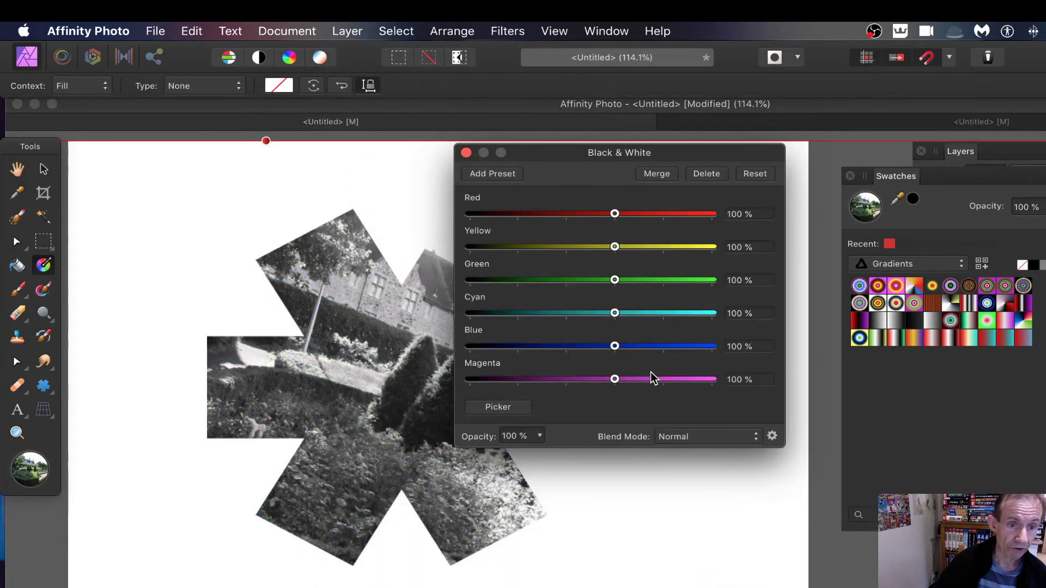
left_click_drag(548, 148, 610, 151)
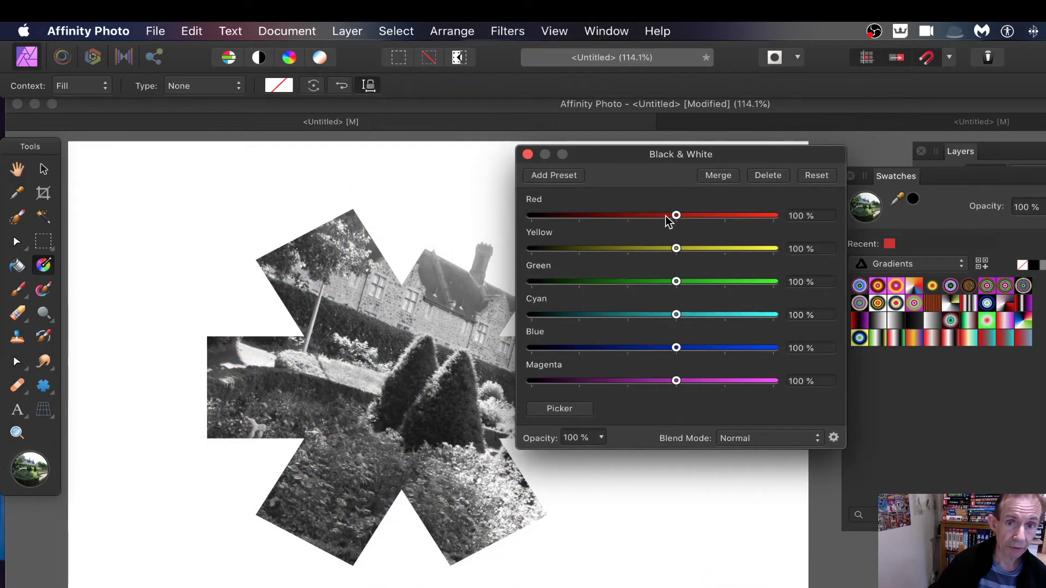
left_click_drag(670, 215, 698, 215)
left_click_drag(561, 150, 506, 164)
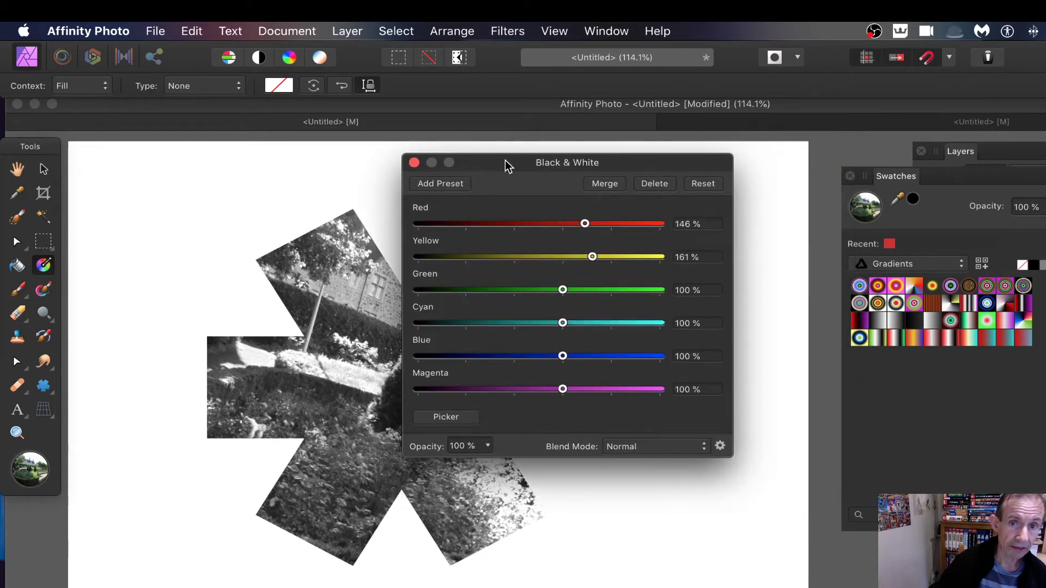
Float the Layers panel over the canvas and select the Square Star layer beneath the Black & White adjustment.
left_click(415, 163)
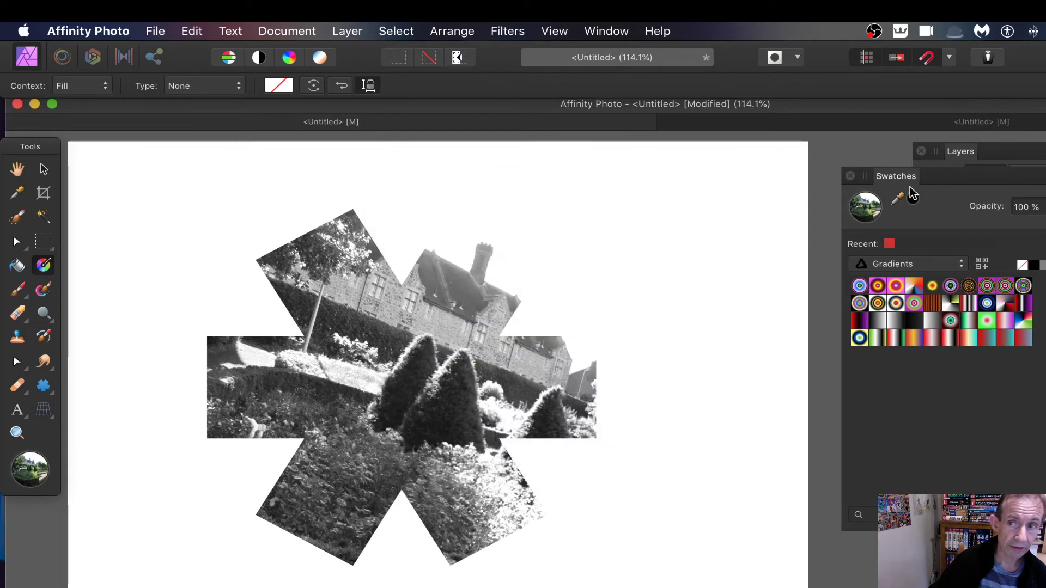
left_click_drag(953, 154, 594, 168)
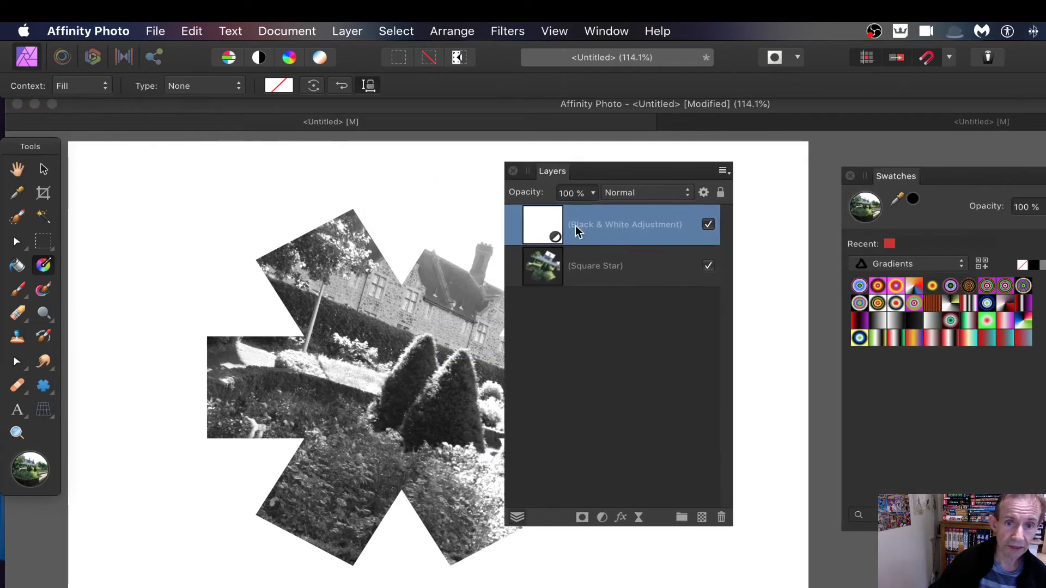
left_click(554, 31)
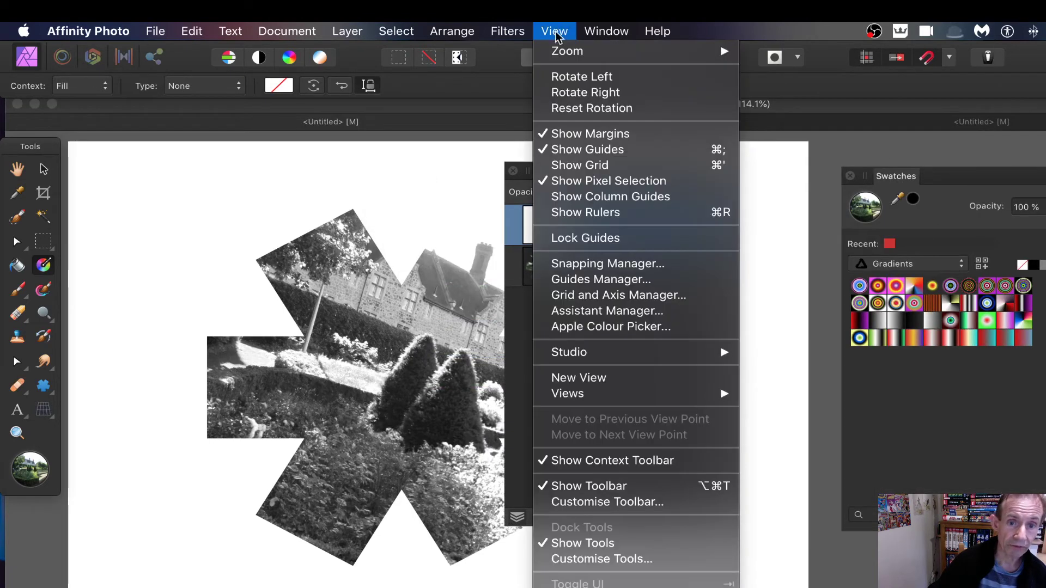
mouse_move(572, 355)
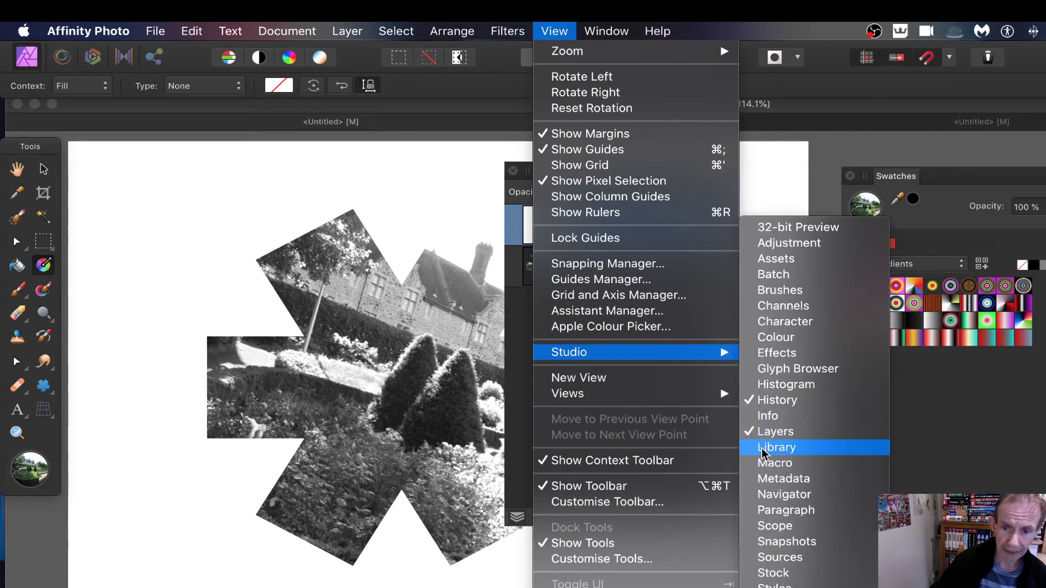
left_click(513, 315)
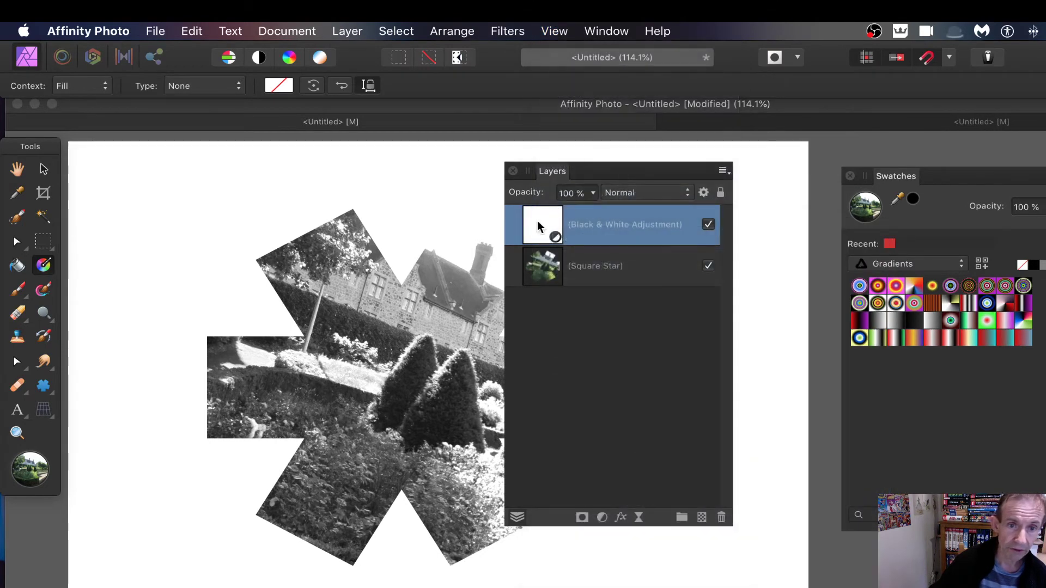
left_click(555, 277)
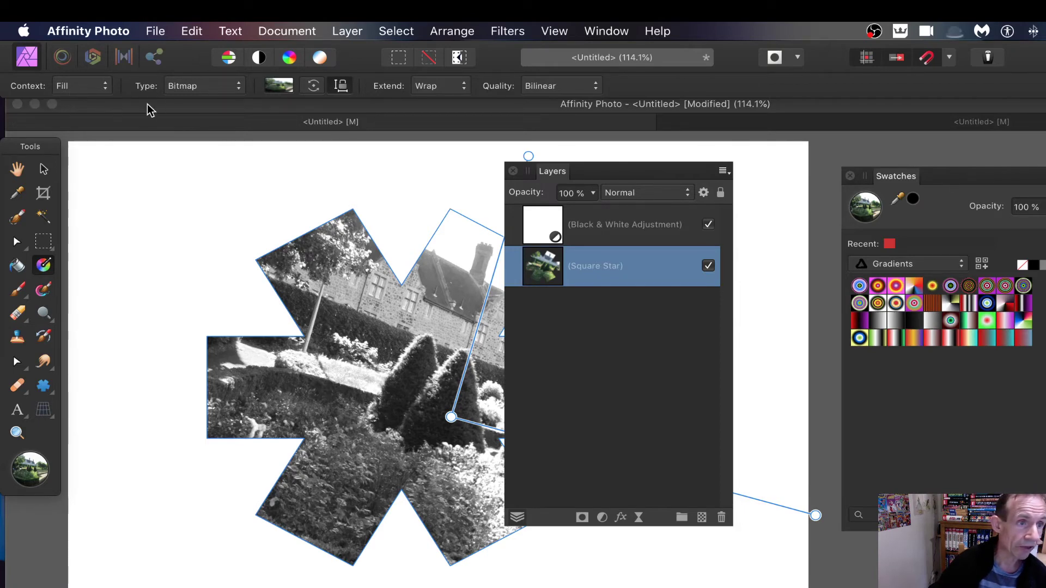
Refill the star with the All Saints church JPG and centre the tower inside it.
left_click(197, 88)
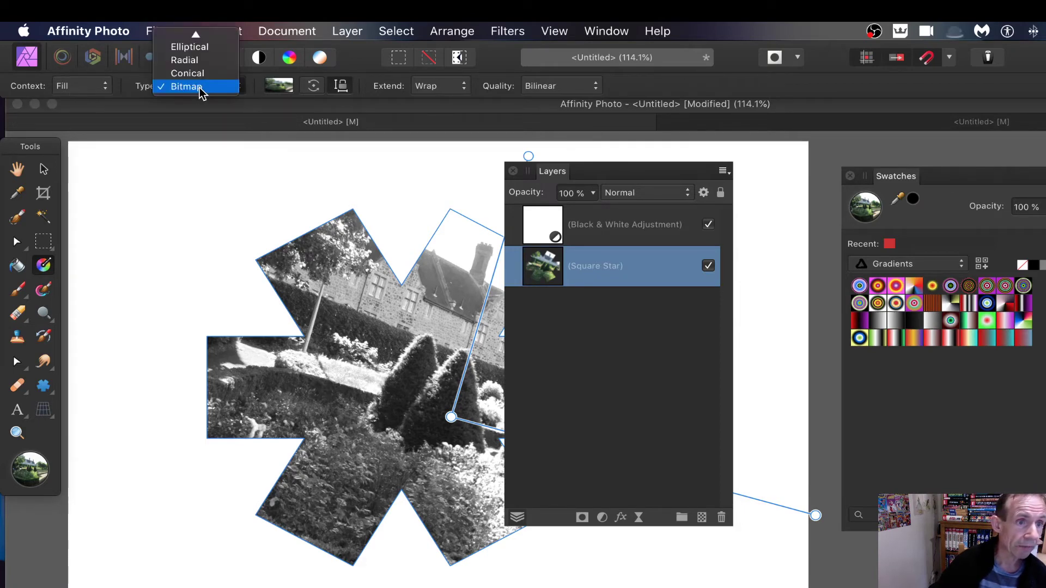
left_click(197, 87)
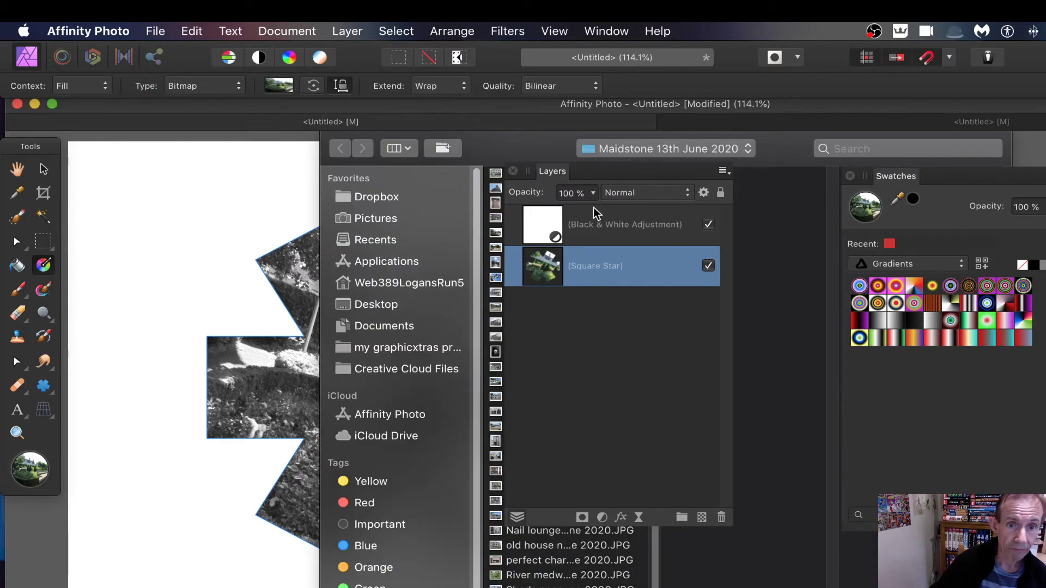
left_click_drag(549, 174, 673, 206)
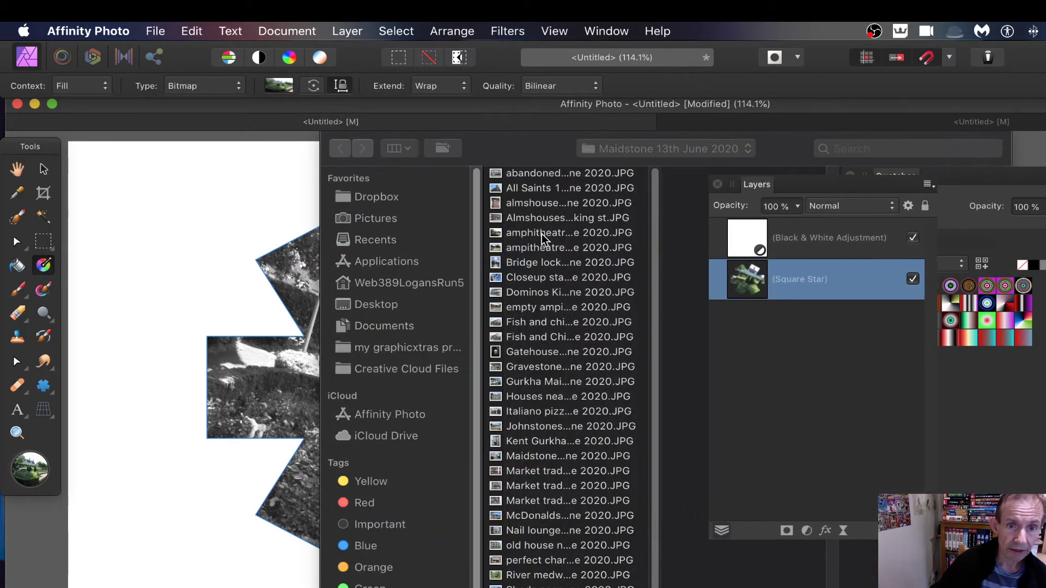
left_click(536, 190)
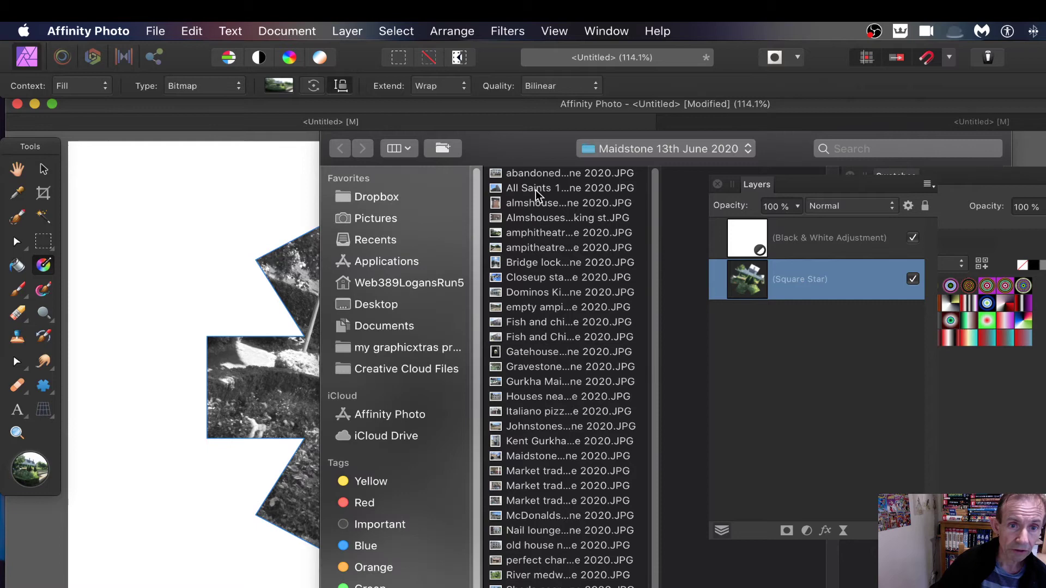
left_click(524, 188)
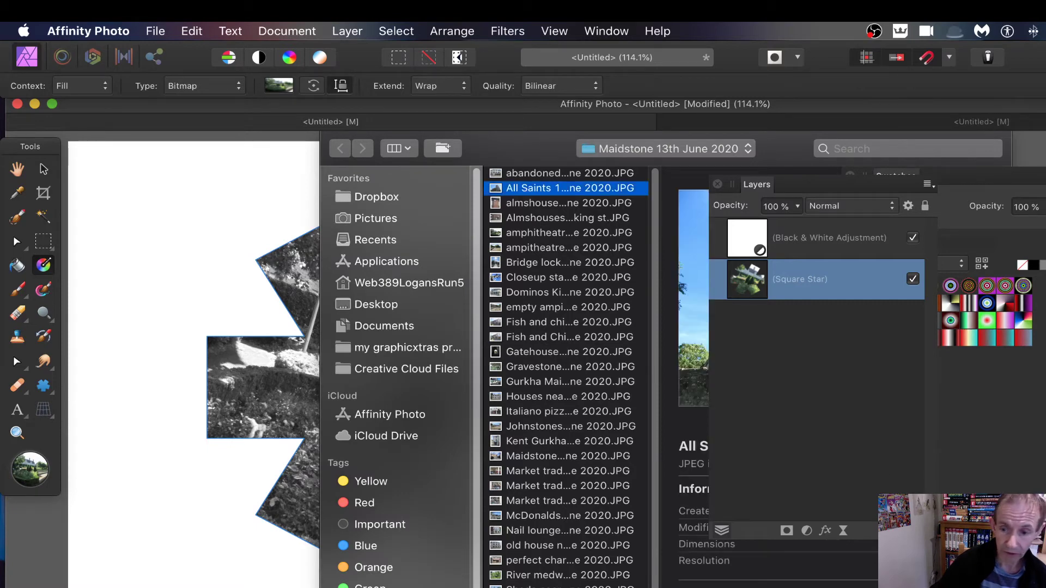
key("Return")
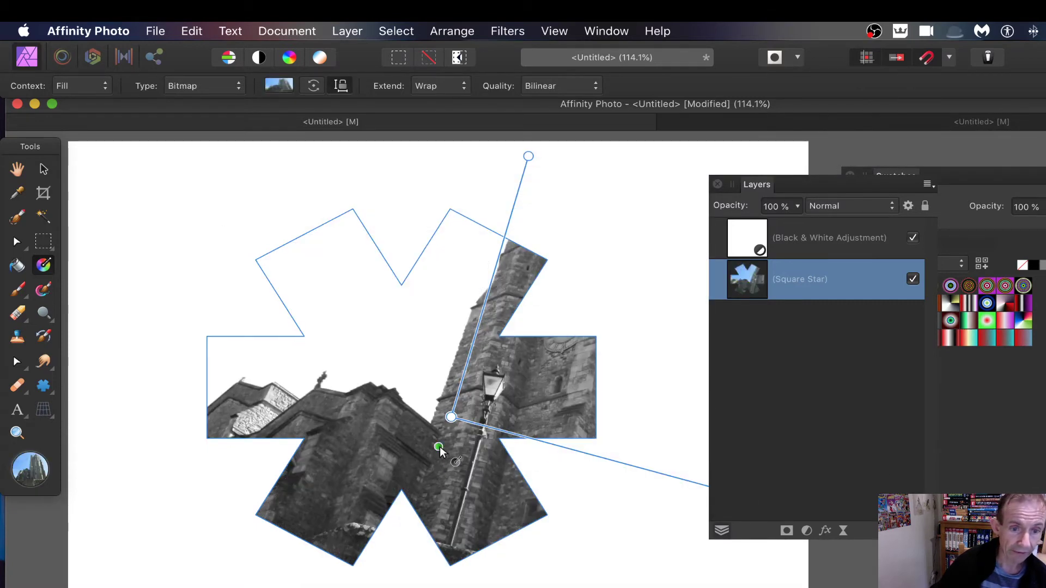
left_click_drag(450, 417, 321, 300)
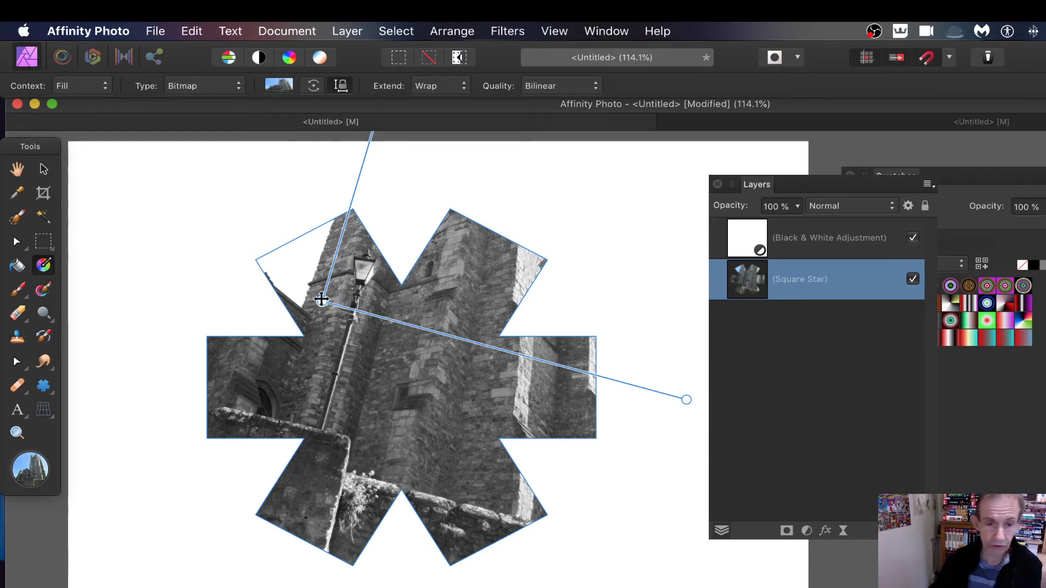
Delete the star, draw a church-photo rectangle, and move it beneath the Black & White adjustment.
left_click(43, 169)
key("Delete")
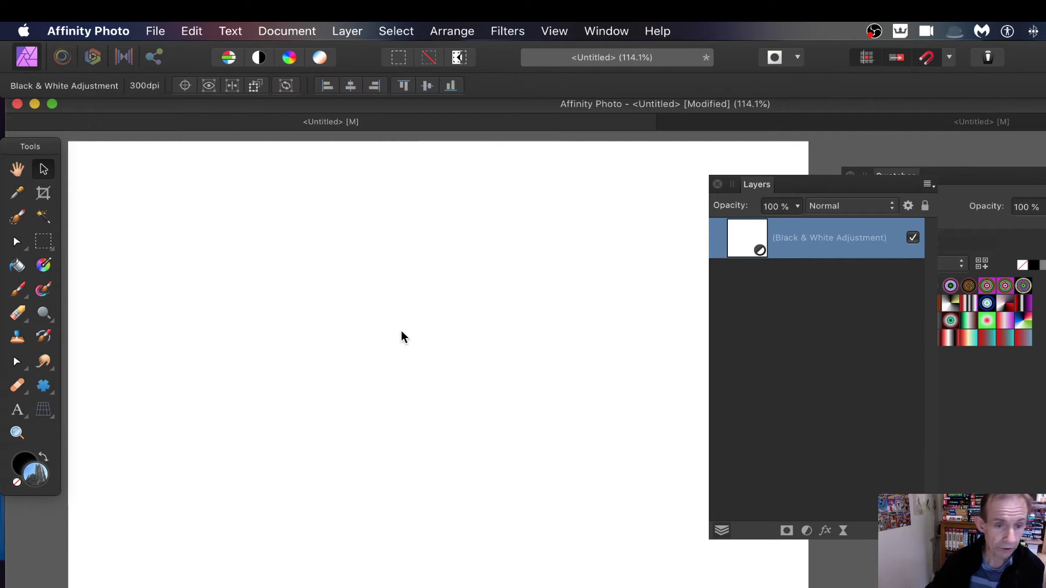
left_click(44, 385)
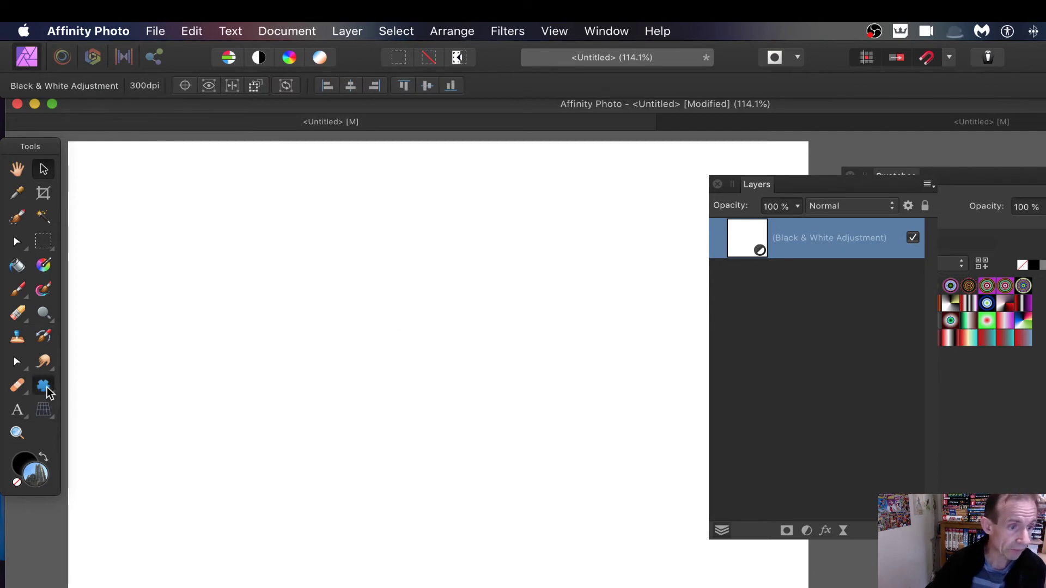
left_click(158, 325)
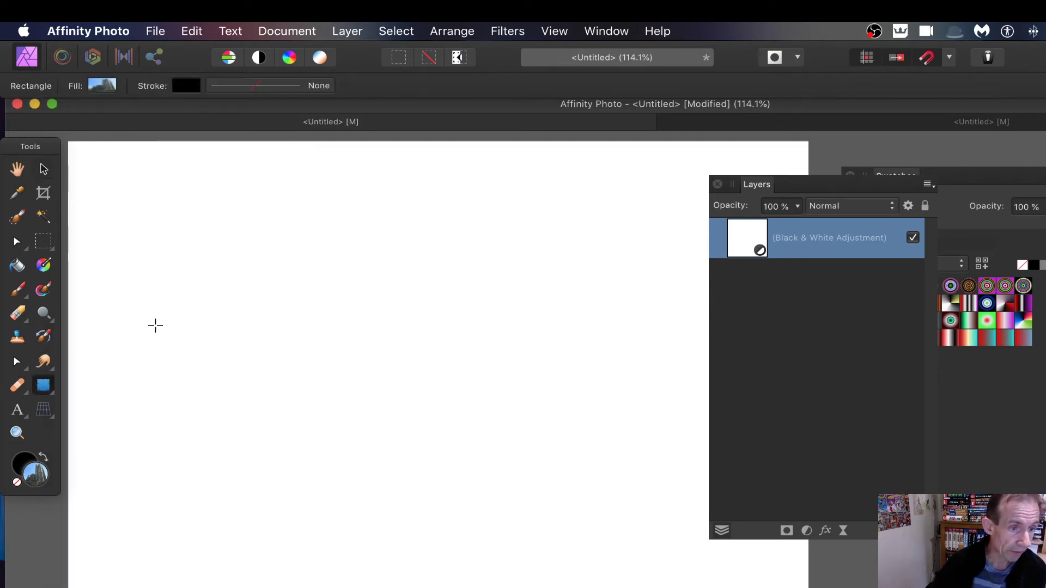
left_click_drag(163, 204, 661, 580)
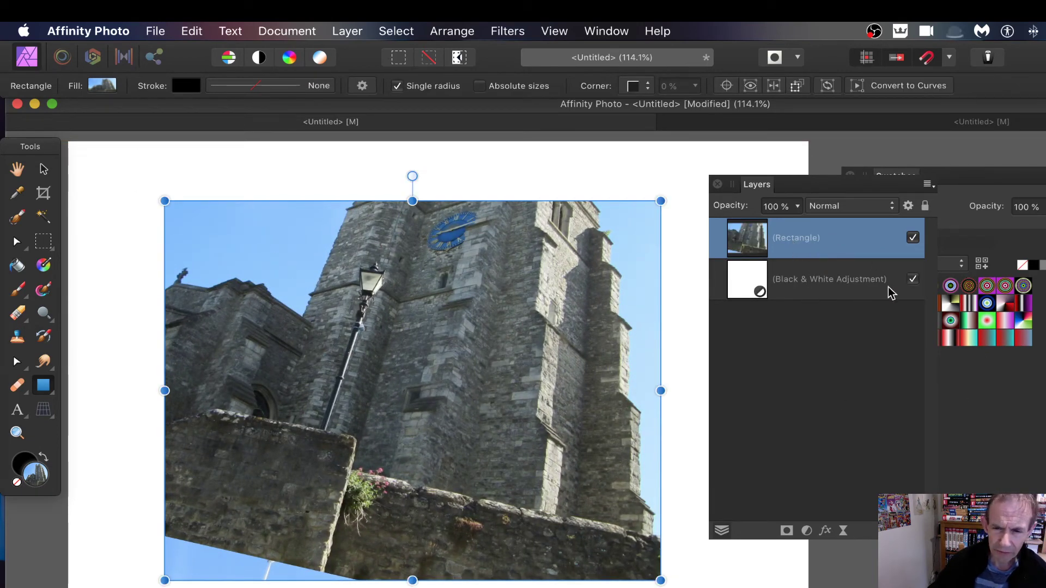
left_click_drag(741, 243, 744, 303)
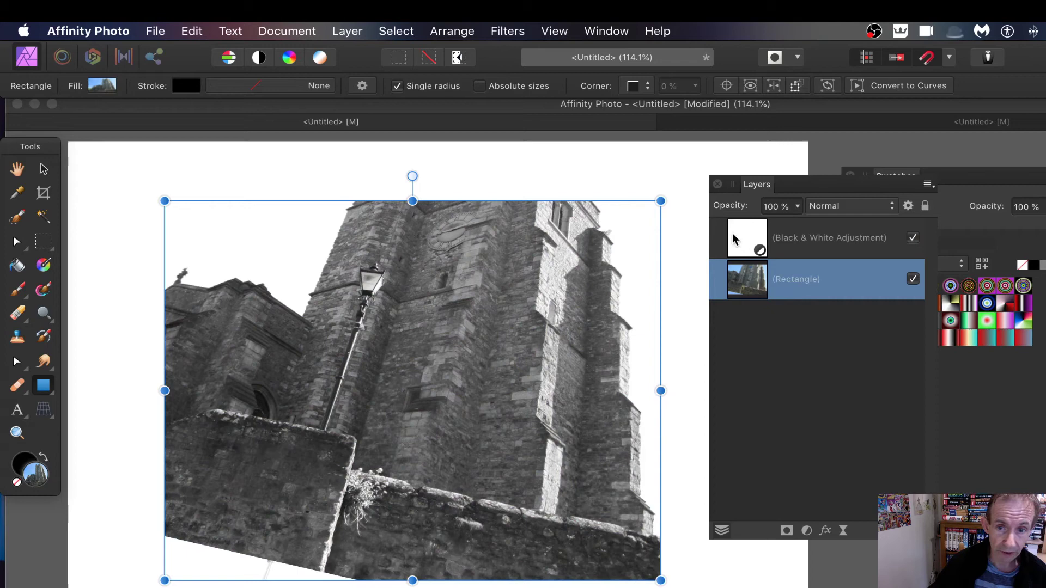
Nest the Black & White adjustment inside the Rectangle layer.
left_click_drag(734, 228, 739, 274)
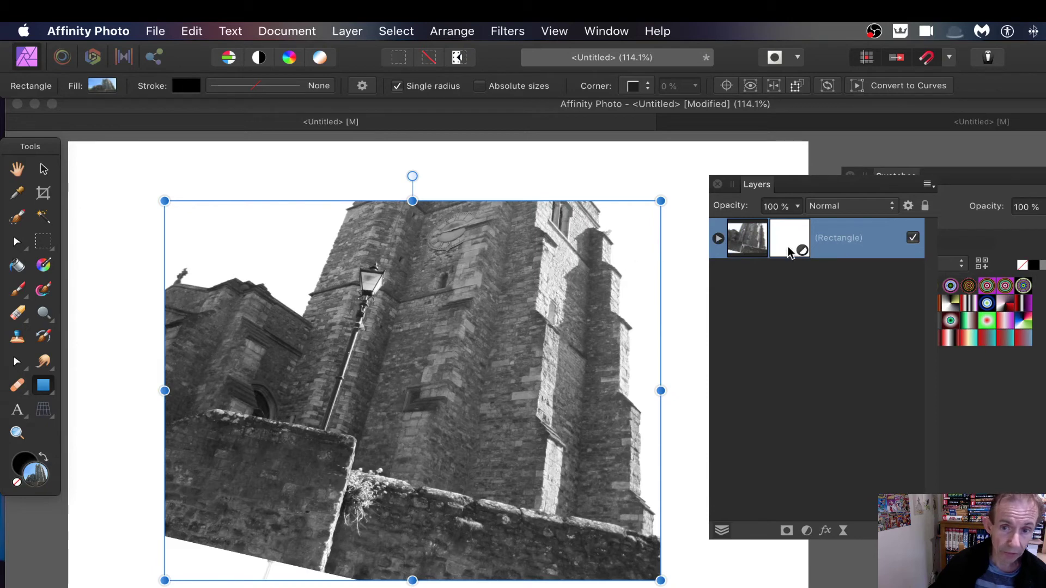
left_click(718, 238)
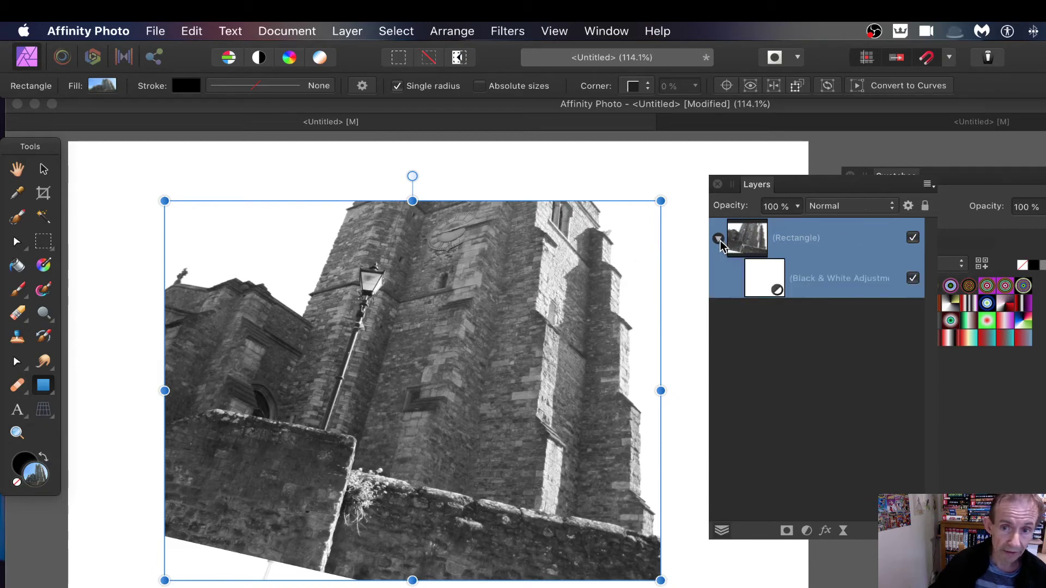
left_click(718, 239)
Shrink the rectangle to the upper left and duplicate it toward the lower right.
left_click(44, 169)
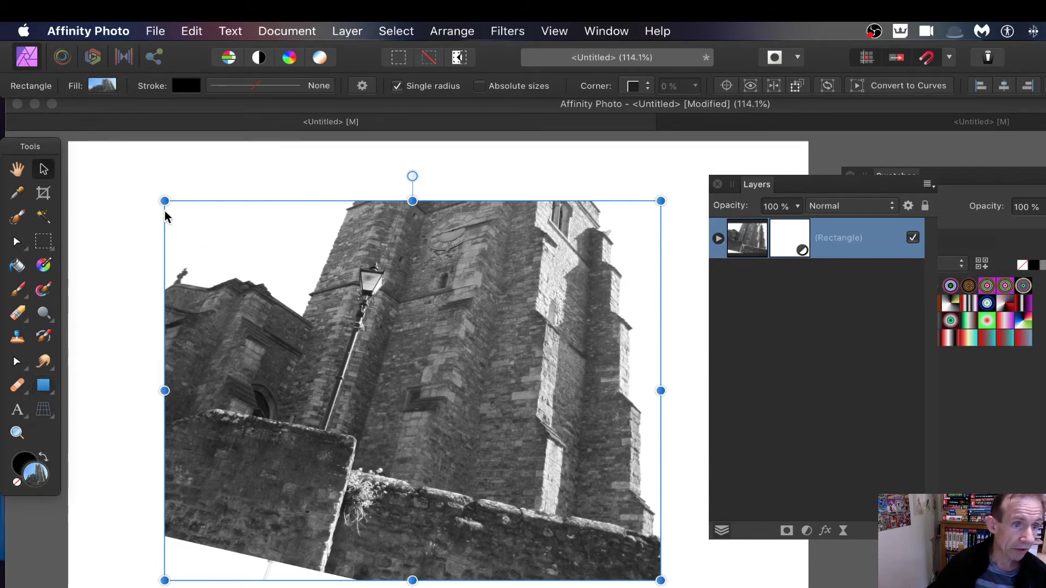
left_click_drag(164, 201, 320, 343)
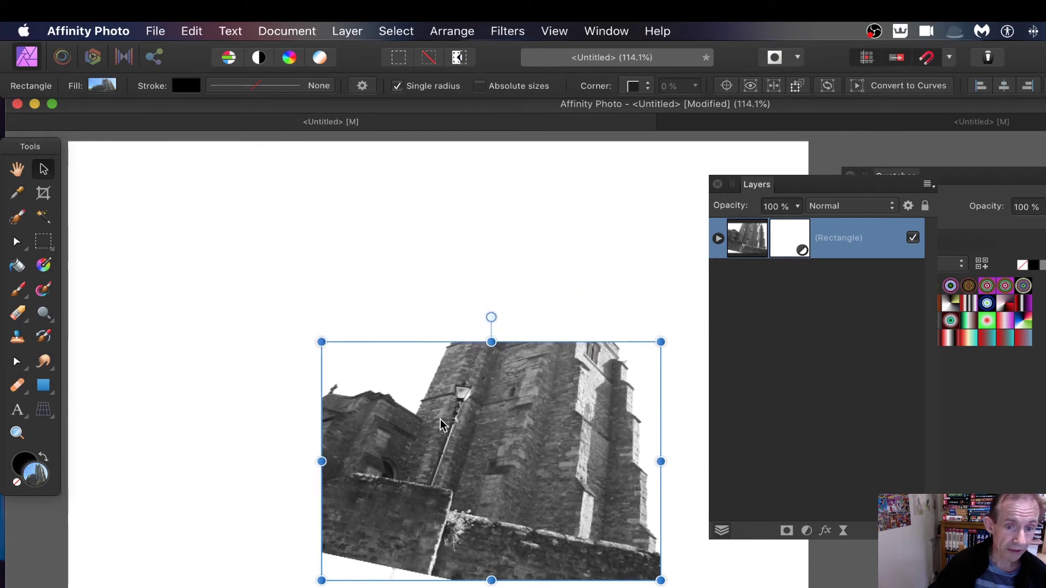
left_click_drag(440, 420, 197, 261)
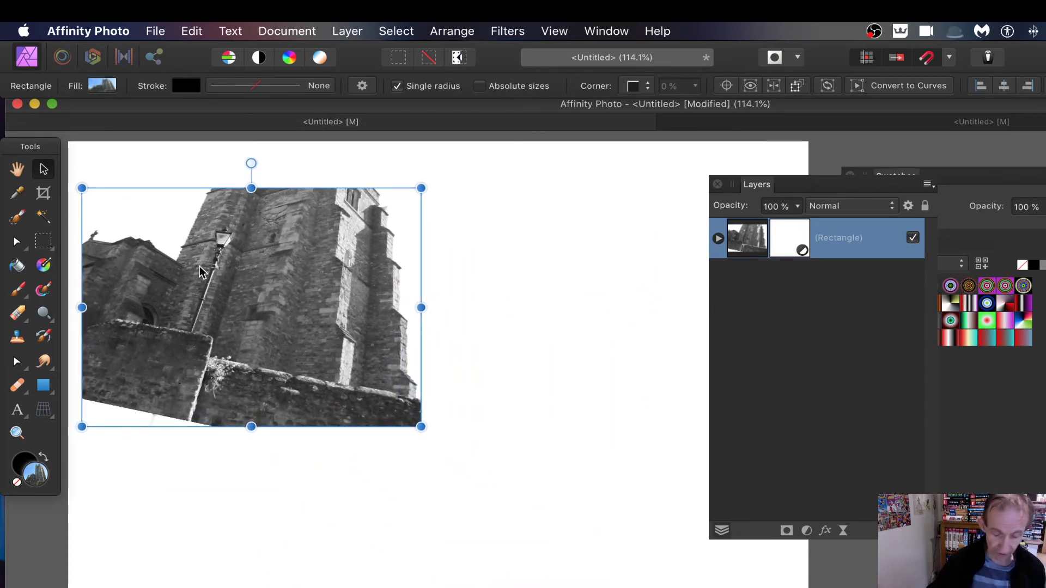
left_click_drag(258, 282, 489, 407)
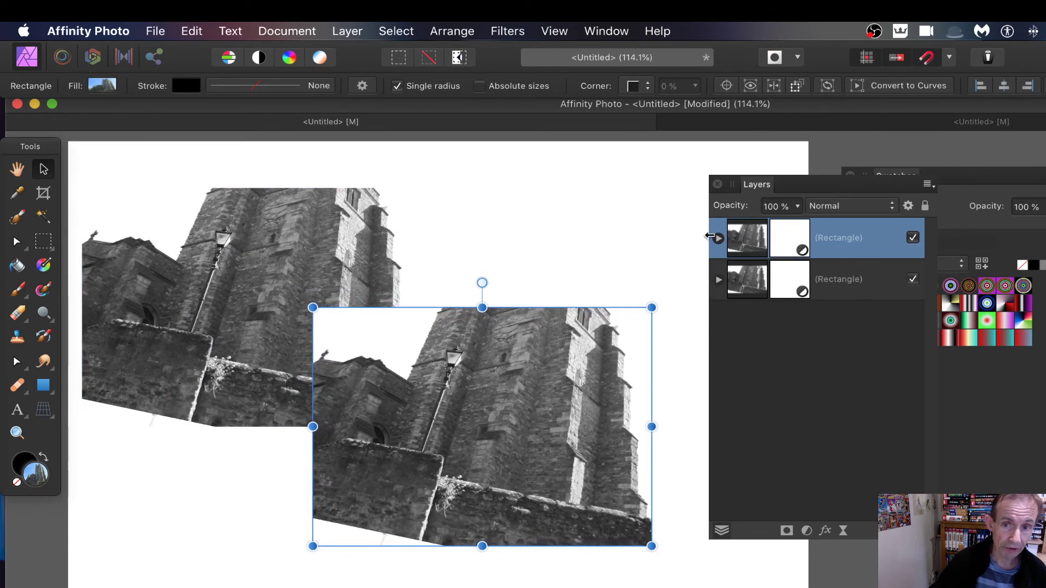
Set the copy's Black & White to Red 0%, Yellow 12%, Green -106%, Cyan -100%, Blue -66%.
left_click(788, 243)
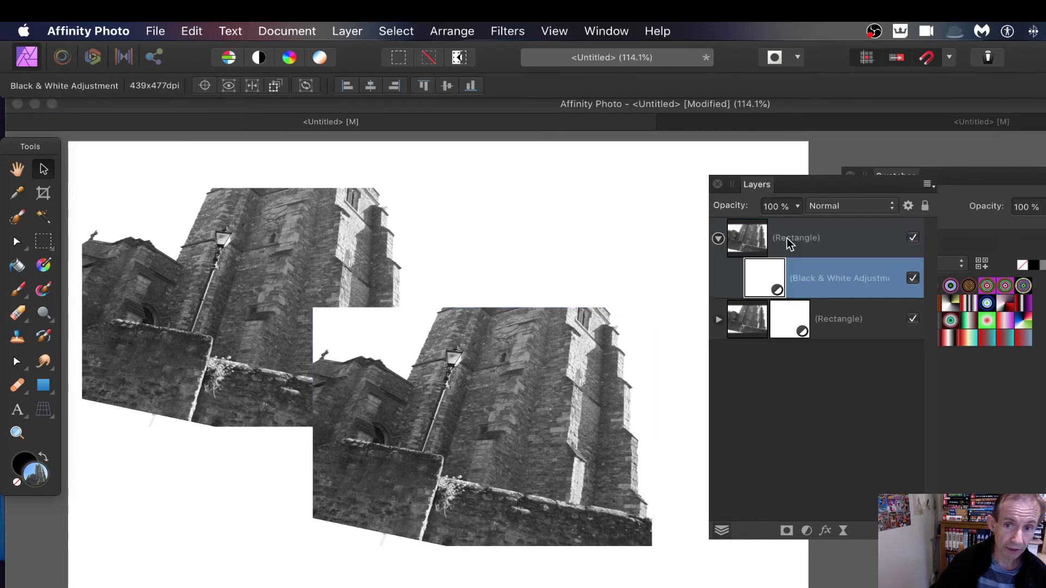
double_click(764, 279)
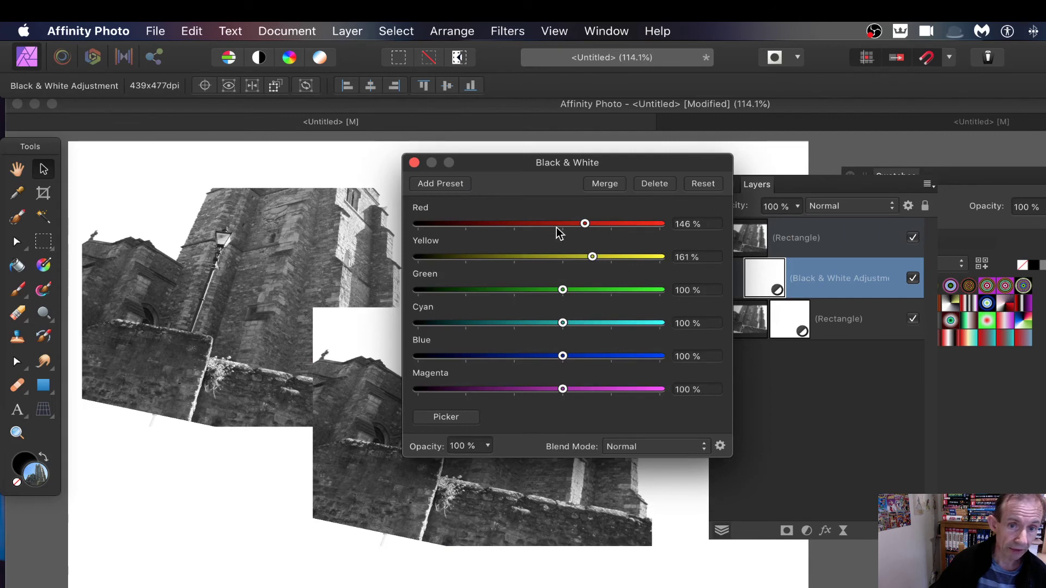
left_click_drag(557, 225, 514, 224)
left_click_drag(594, 256, 463, 290)
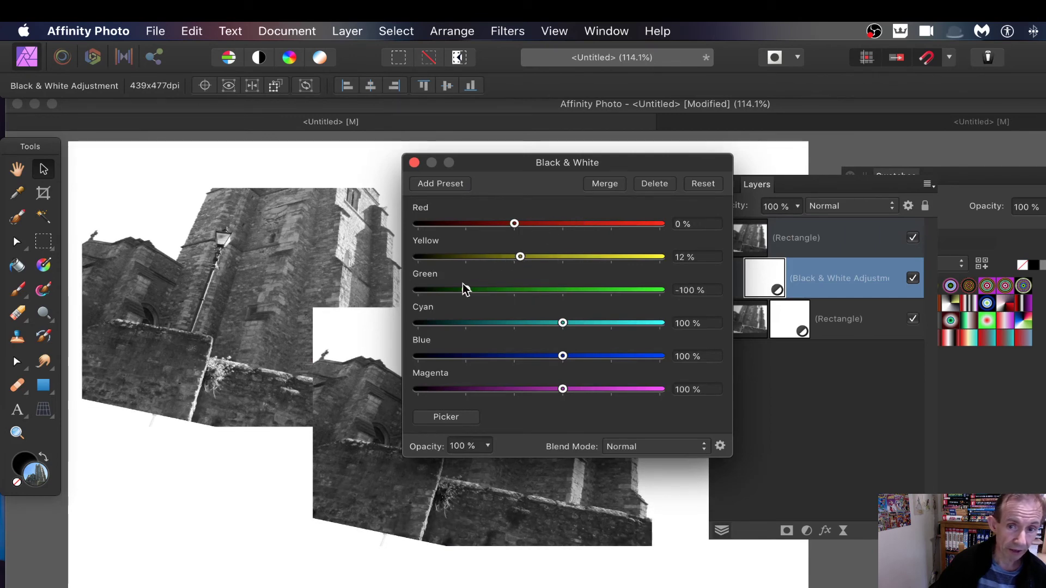
left_click_drag(562, 323, 465, 325)
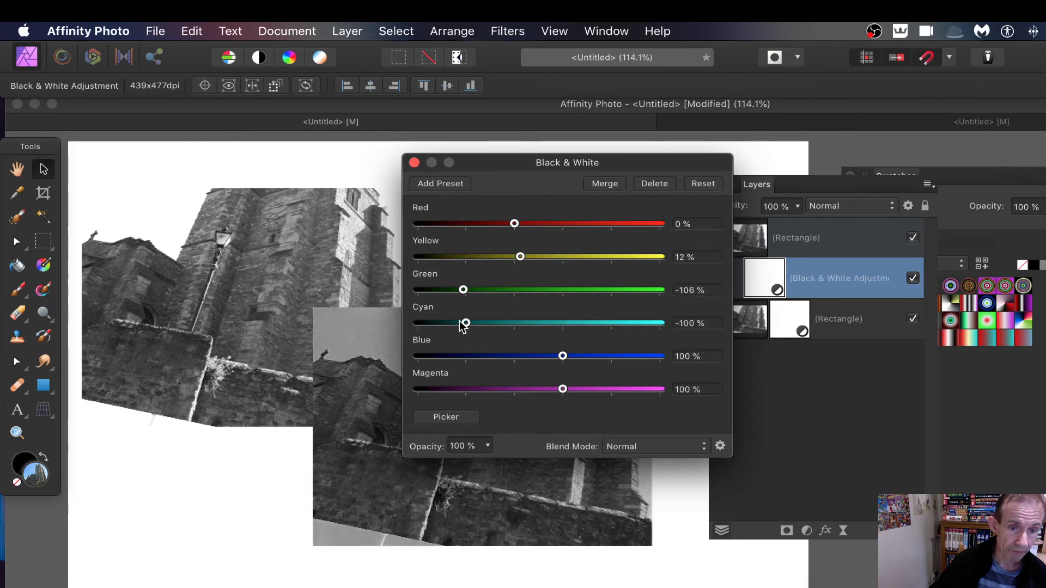
left_click_drag(562, 356, 485, 357)
left_click(414, 163)
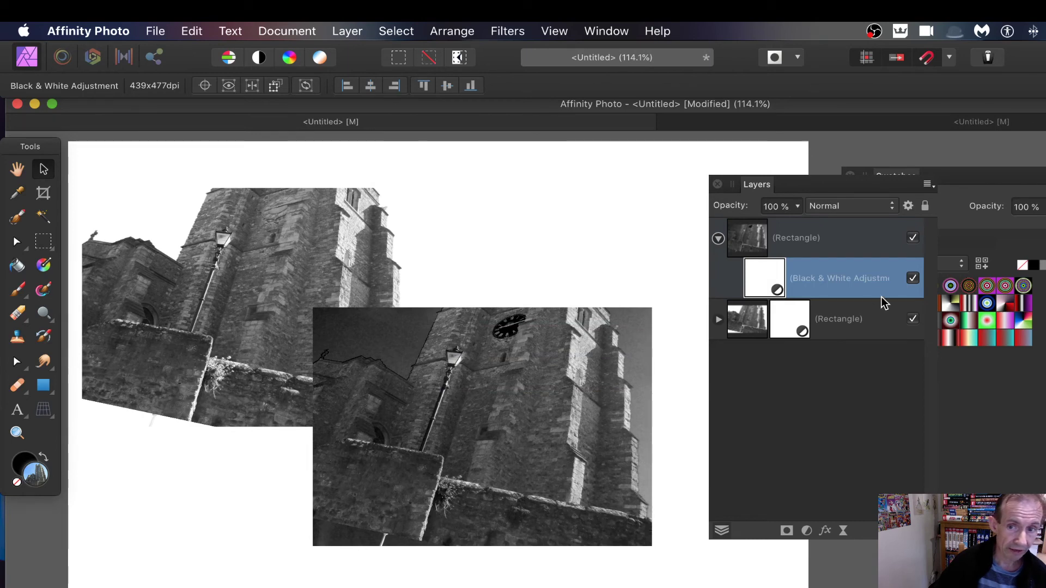
Nudge the lower rectangle left and set its photo fill to Mirror extend, repositioning it.
left_click(718, 239)
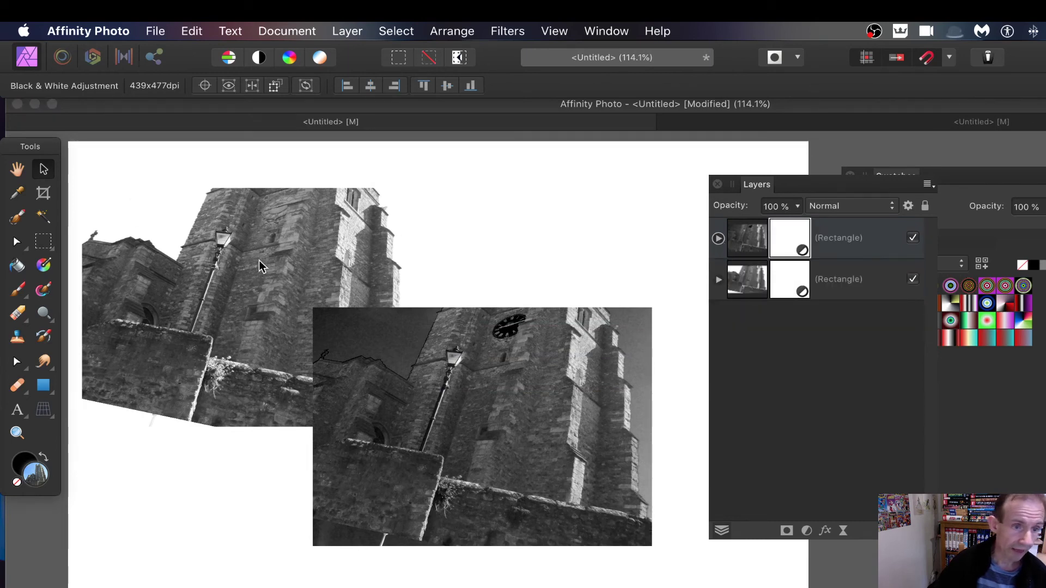
left_click_drag(412, 339, 365, 336)
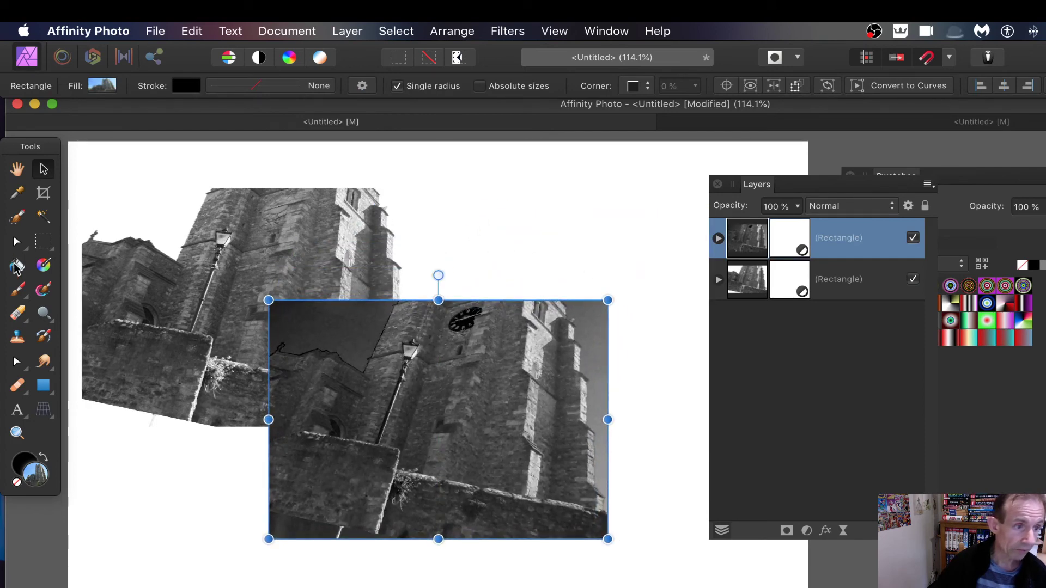
left_click(45, 267)
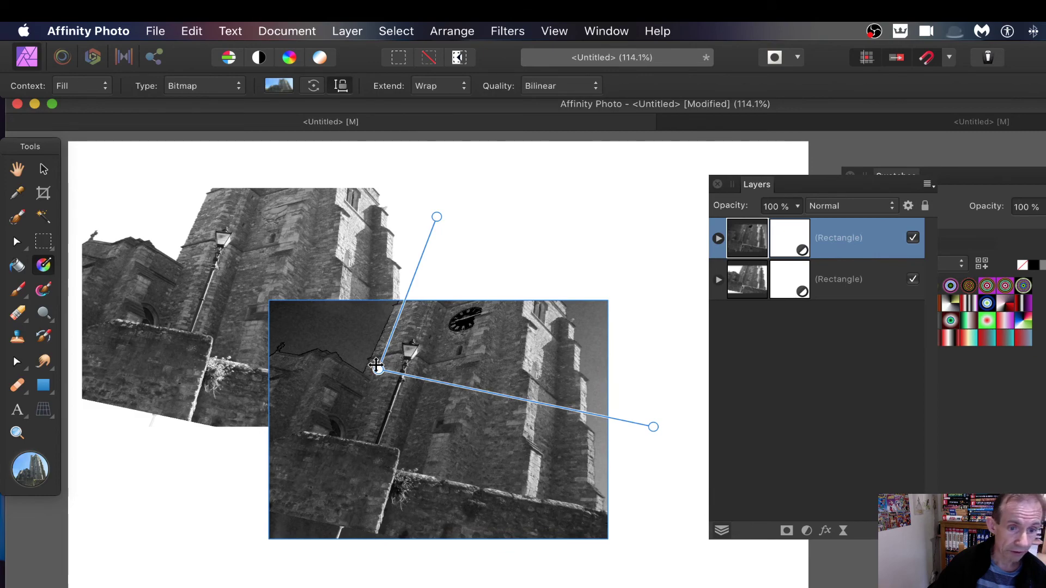
left_click_drag(377, 369, 351, 427)
left_click(440, 86)
left_click(430, 98)
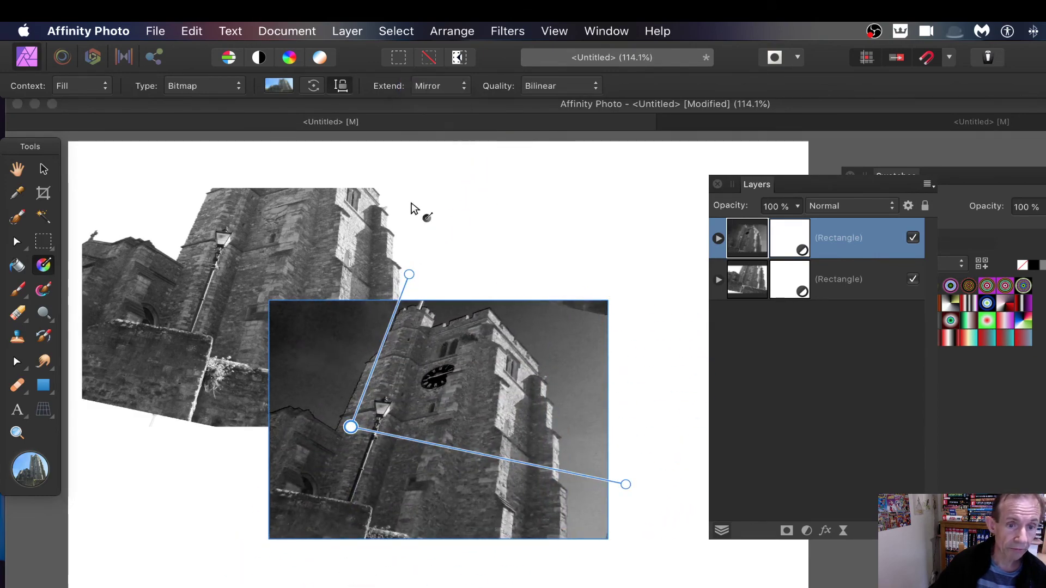
left_click_drag(350, 426, 307, 448)
Load the amphitheatre JPG as the bitmap fill and stretch it into large diagonal tiles.
left_click(195, 87)
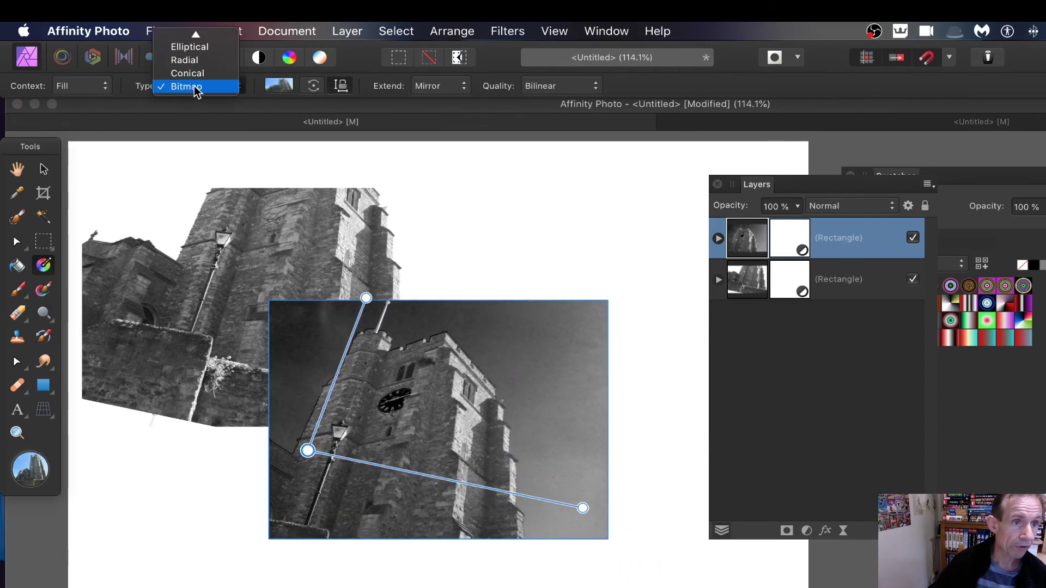
left_click(196, 88)
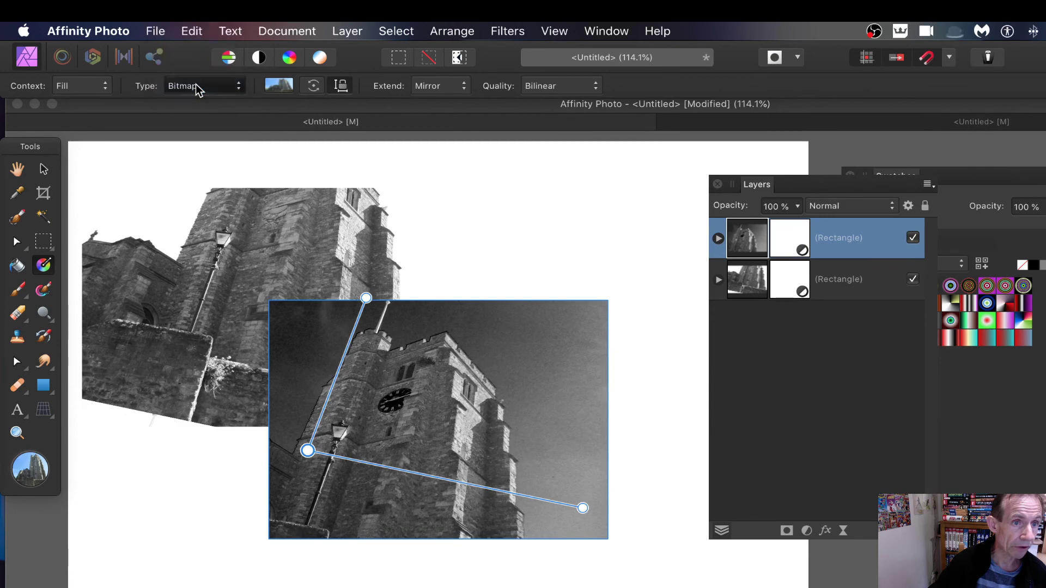
left_click(552, 240)
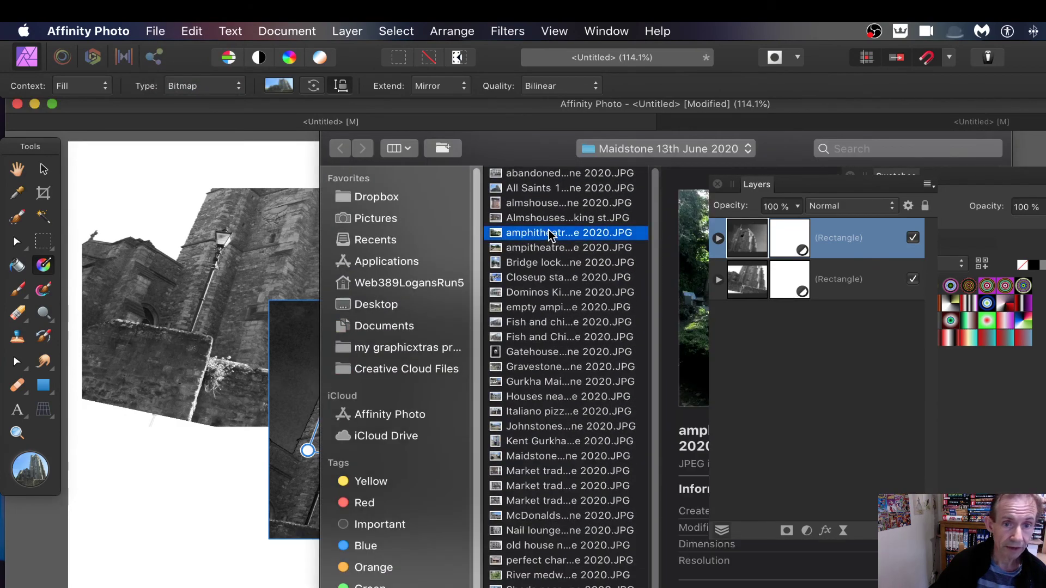
key("Return")
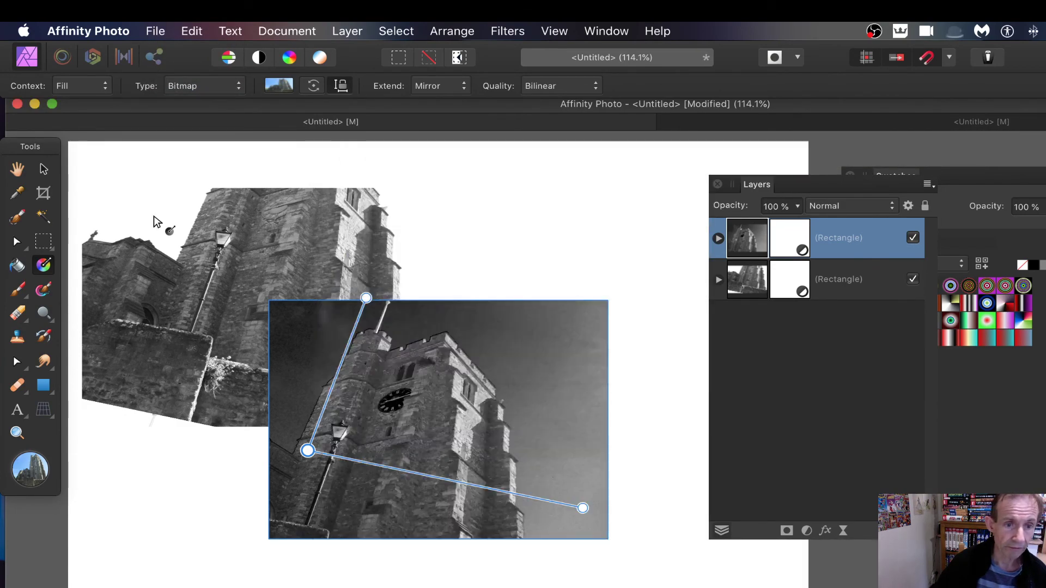
left_click_drag(309, 449, 413, 342)
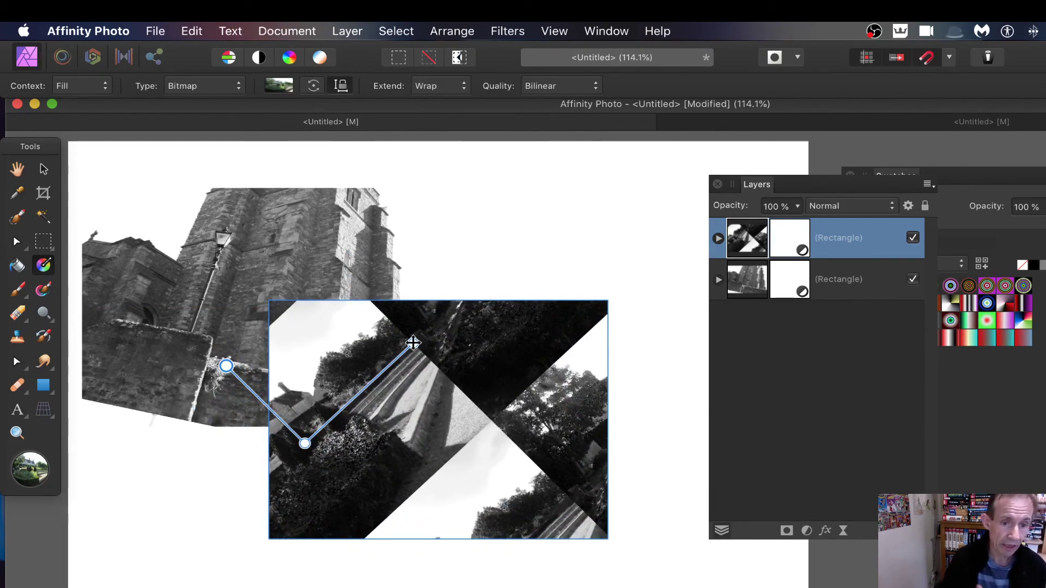